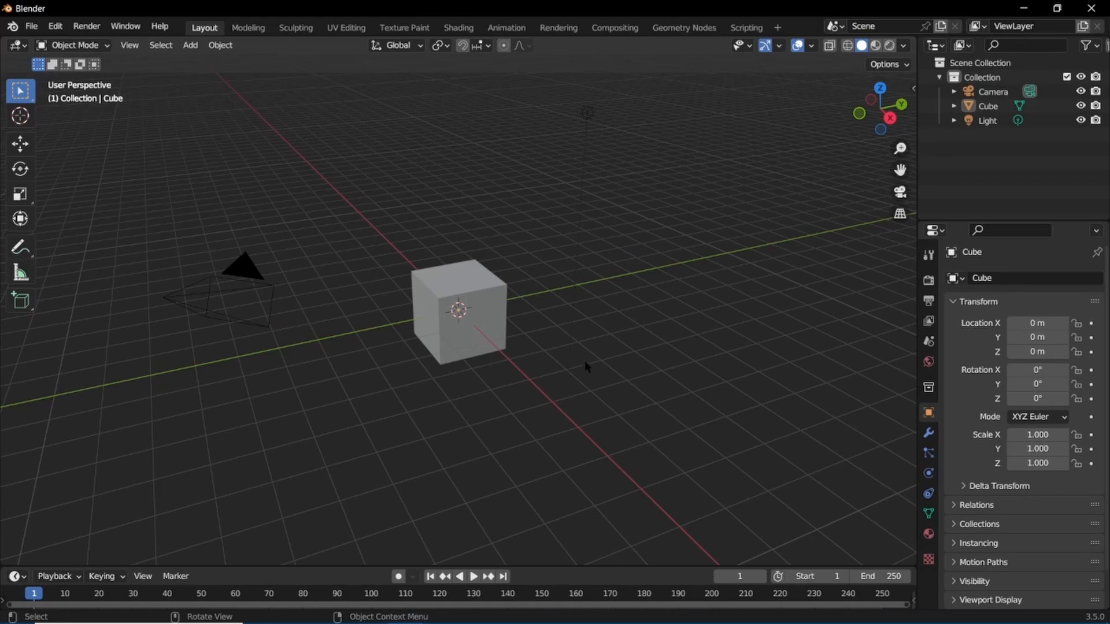
Open the recent Blender file tutorial001-block.blend and scrub through the blocked poses of the Jack rig
click(13, 26)
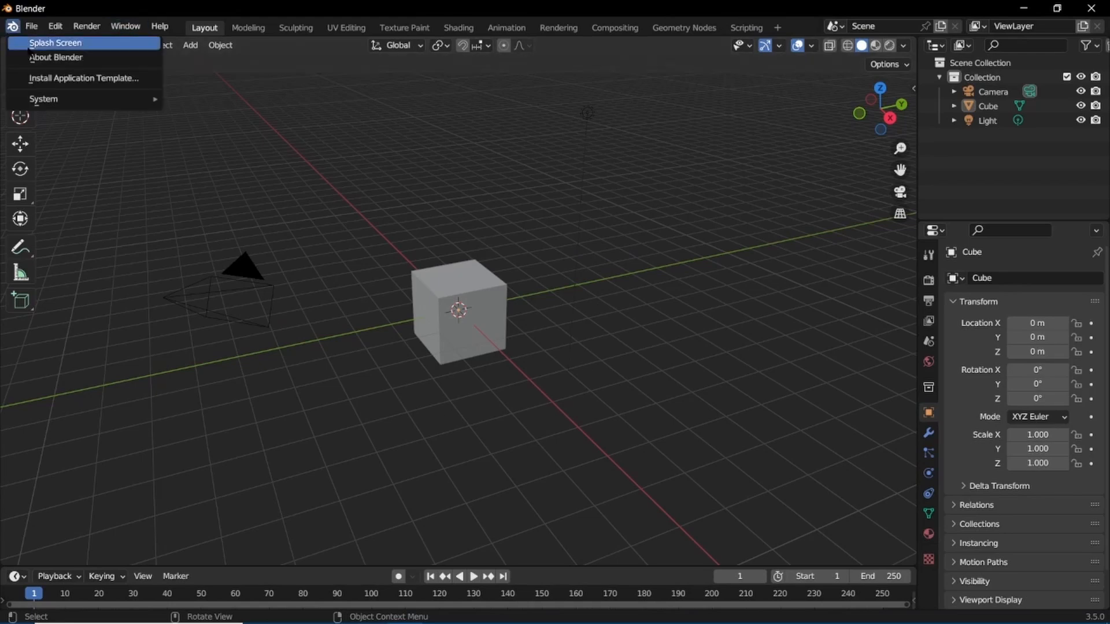
click(35, 43)
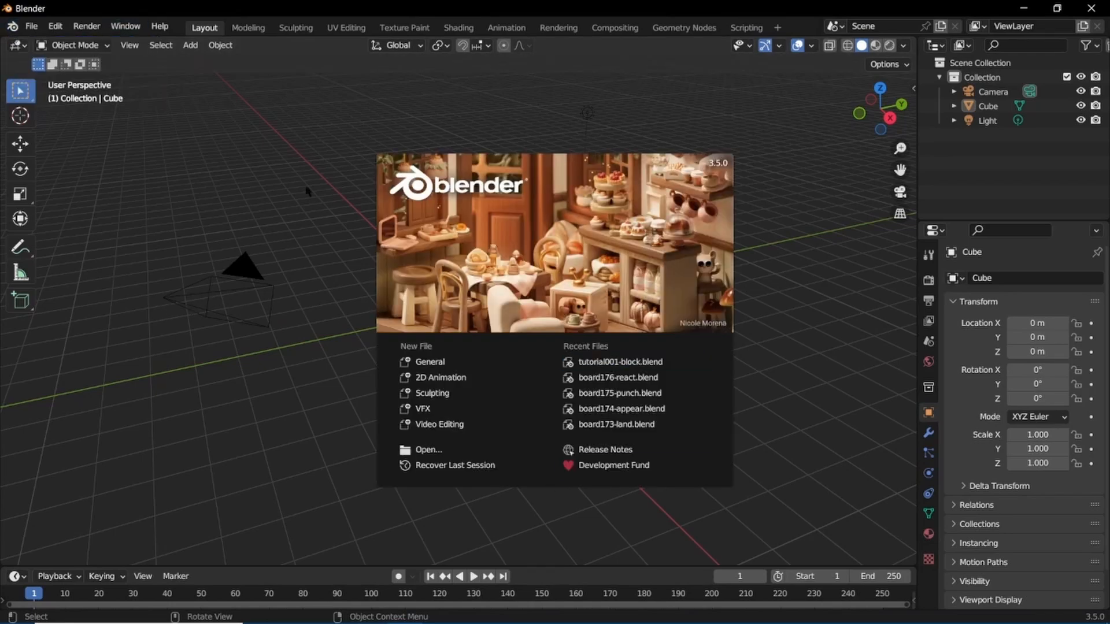
click(641, 361)
click(559, 345)
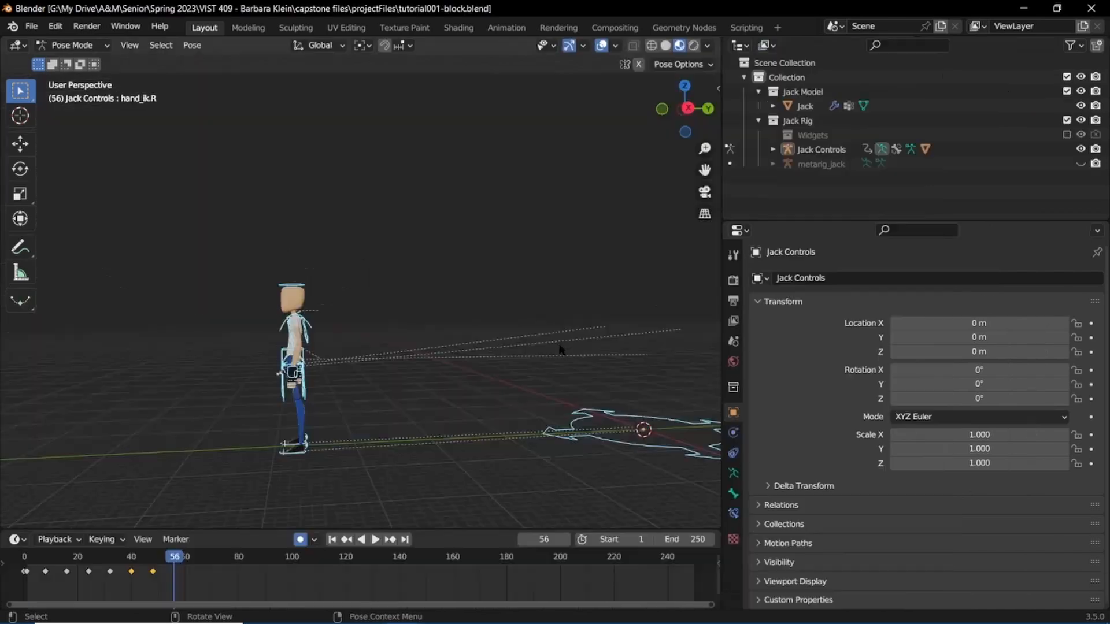
drag(147, 550, 33, 567)
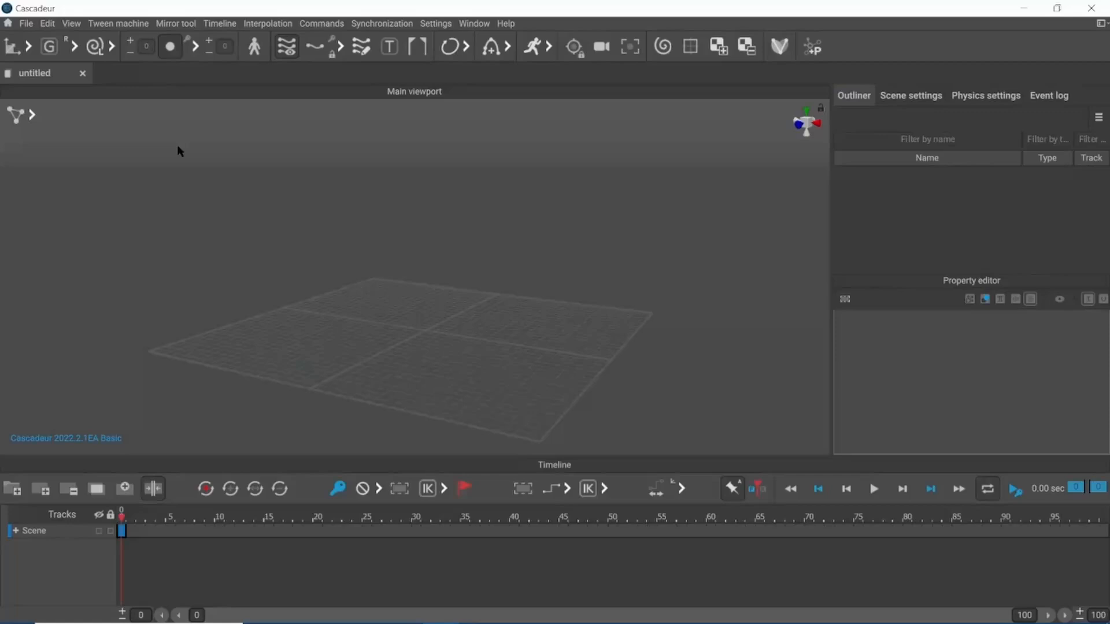
In Cascadeur, import the sample scene Simple_model.casc into the empty scene
click(26, 23)
mouse_move(52, 181)
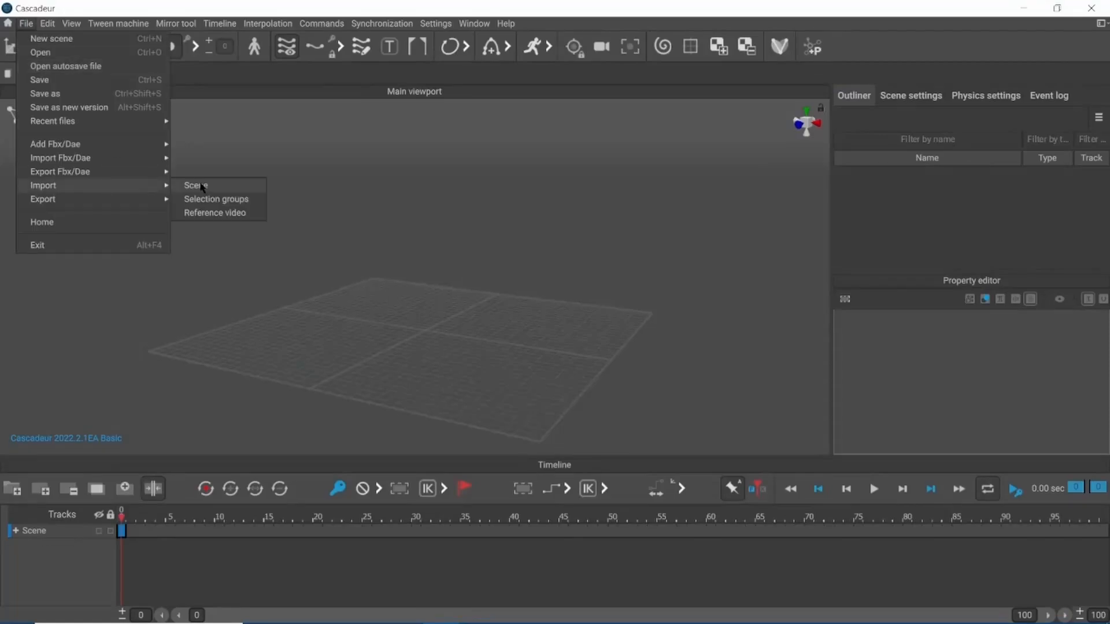
click(193, 181)
scroll(578, 289, down, 1)
click(664, 307)
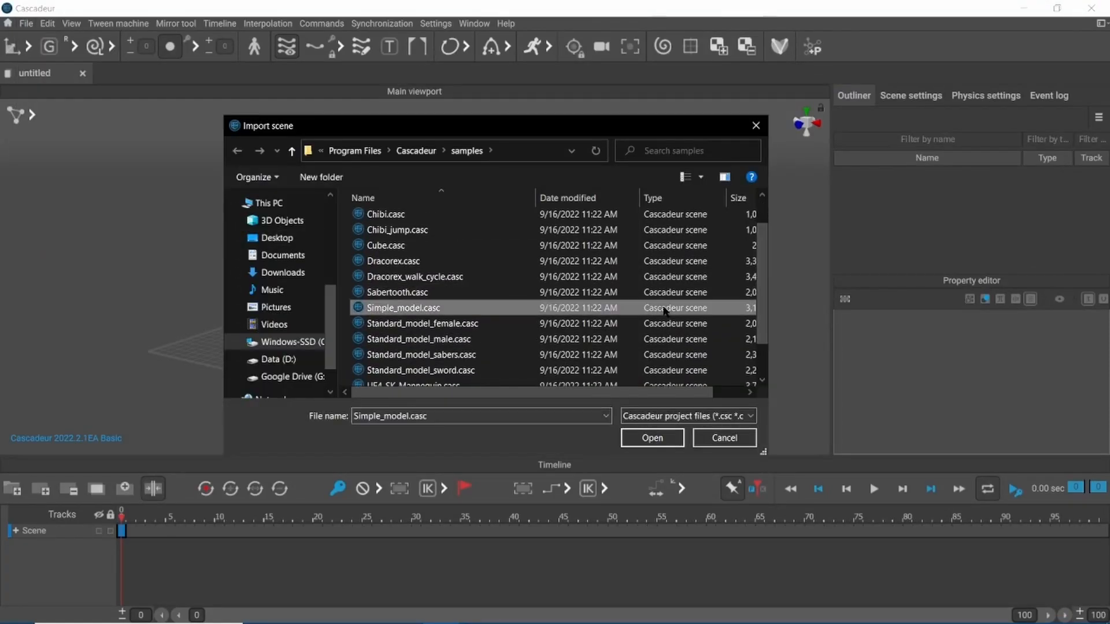
click(651, 437)
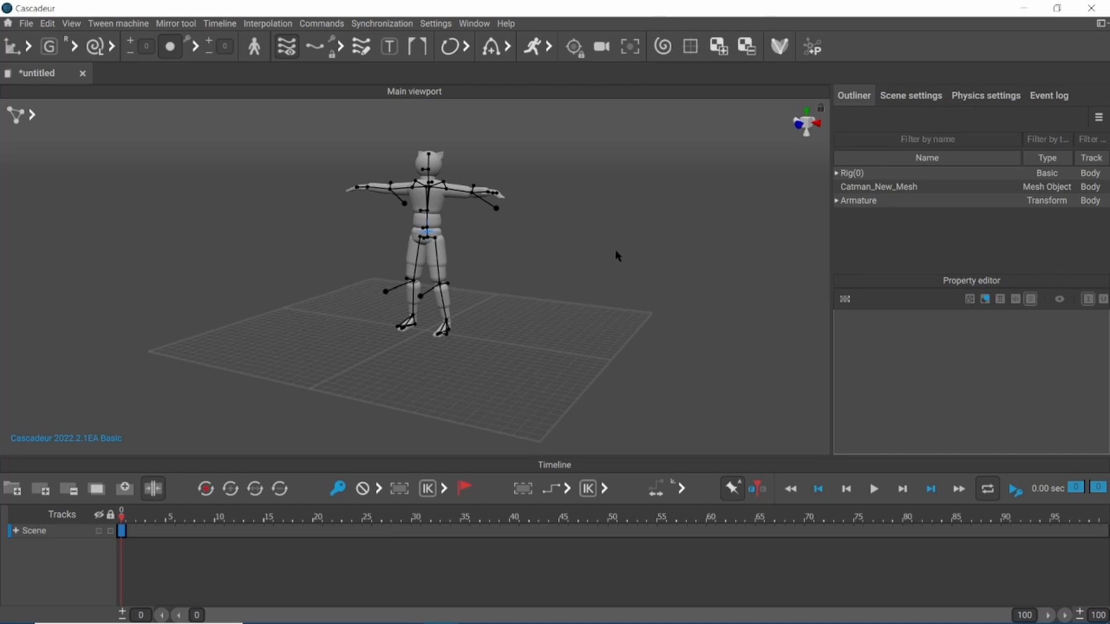
right_drag(602, 312, 624, 300)
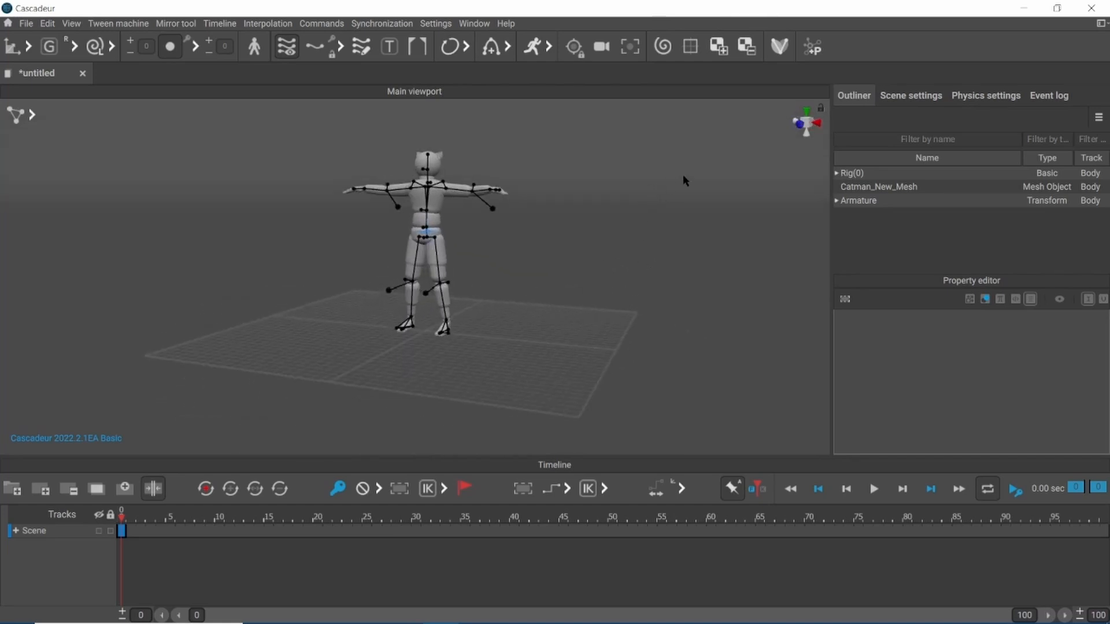
Enable AutoPosing for the character and lower the pelvis controller slightly to bend the knees at frame 0
click(817, 52)
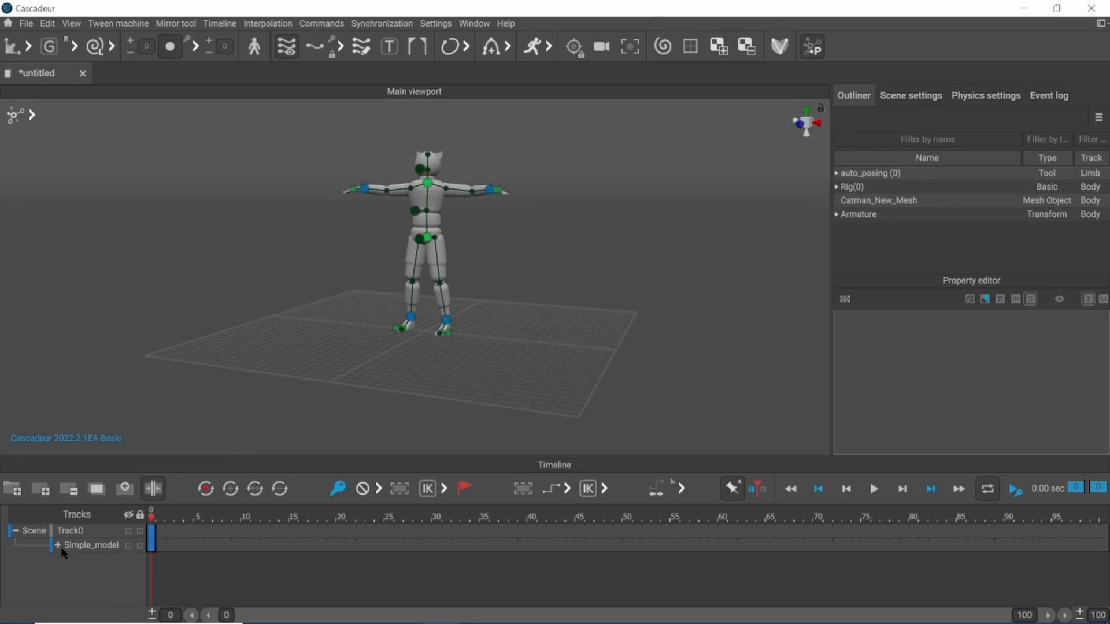
right_drag(581, 283, 456, 289)
alt+drag(454, 283, 573, 289)
click(472, 269)
alt+drag(636, 304, 591, 299)
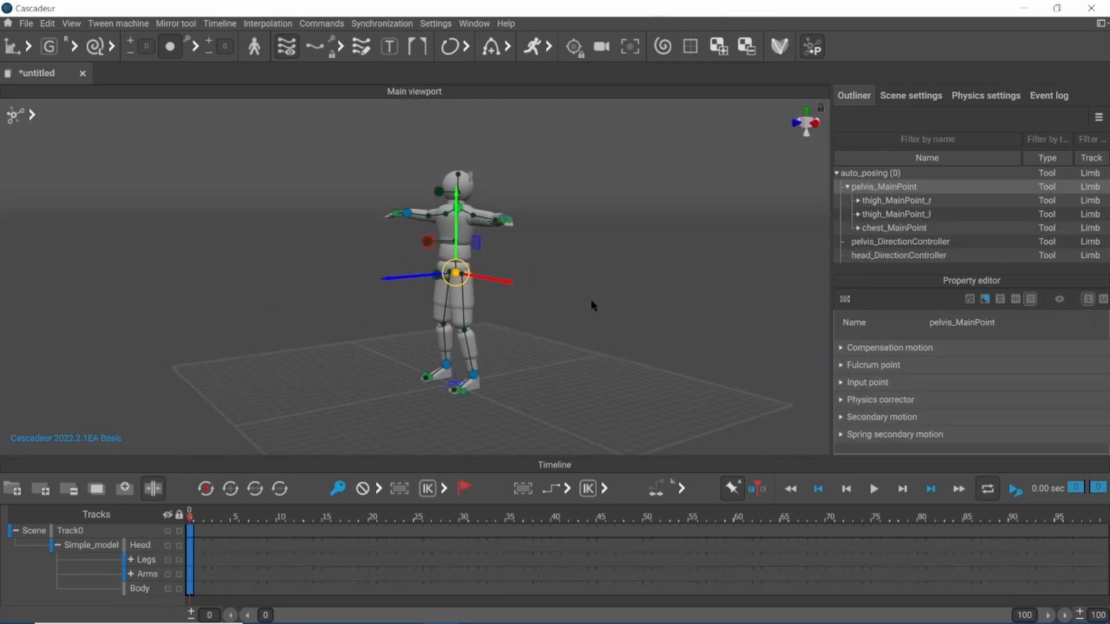
drag(459, 270, 462, 309)
key(ctrl+z)
Bring the left and right hands down beside the hips to form the standing pose at frame 0
alt+drag(495, 271, 613, 270)
click(526, 216)
drag(513, 217, 478, 275)
click(368, 216)
drag(368, 216, 411, 273)
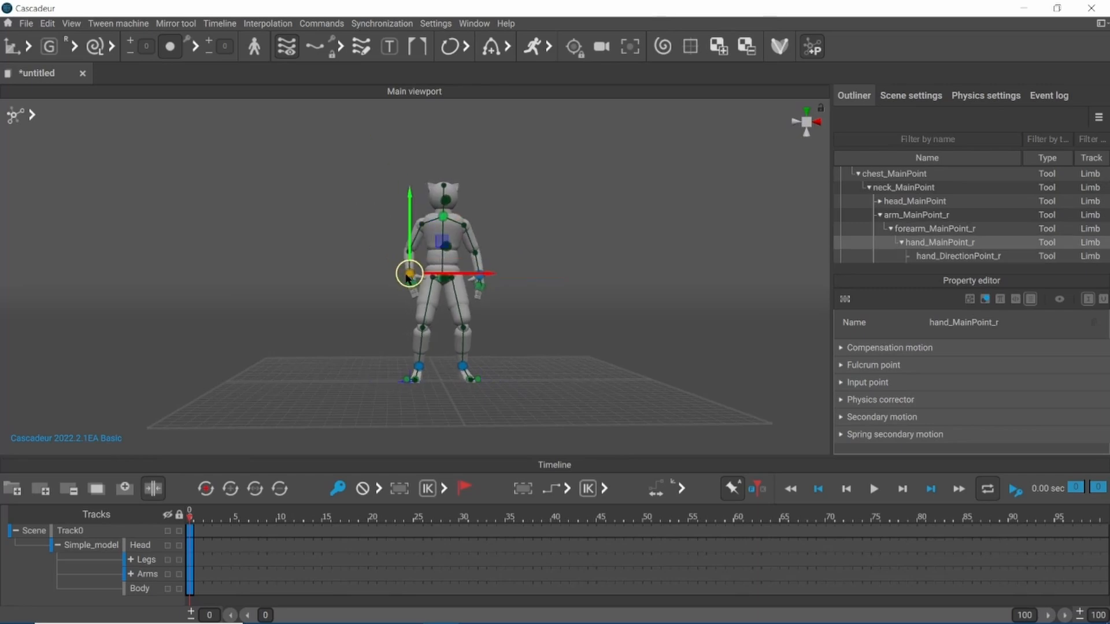
alt+drag(347, 327, 338, 370)
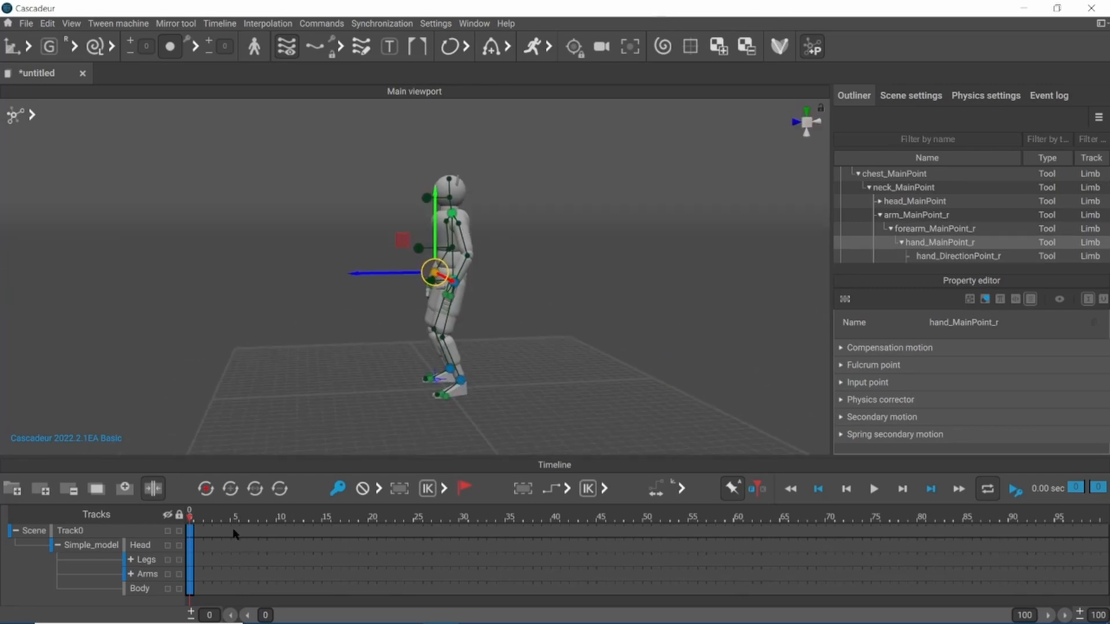
At frame 5, lower the character into a crouch with the chest leaning forward and both hands near the hips
click(234, 530)
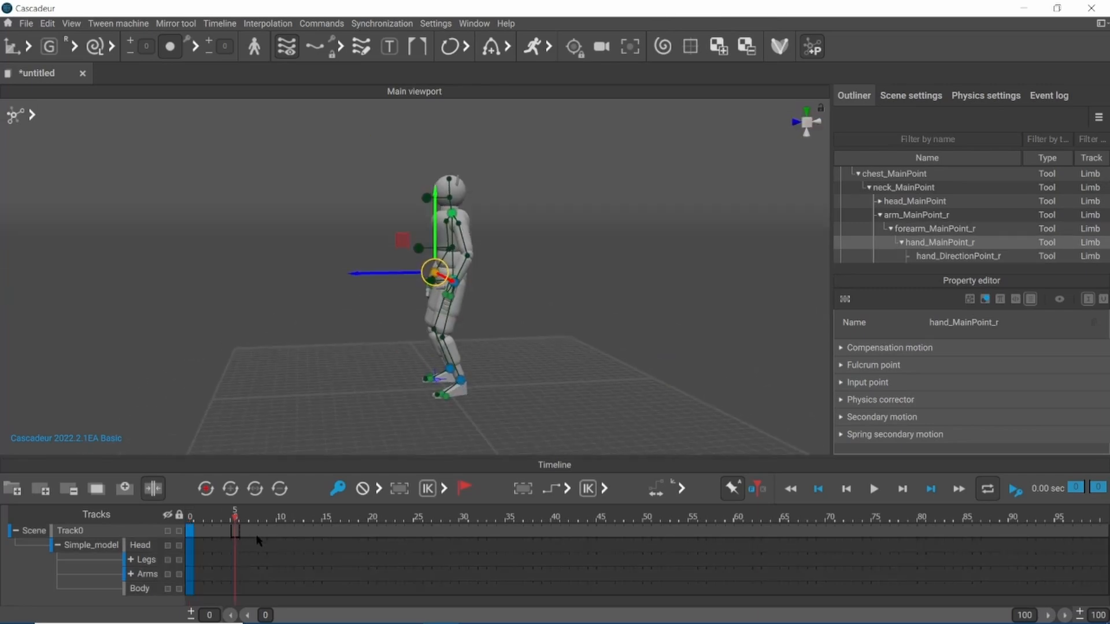
click(23, 530)
alt+drag(483, 343, 599, 357)
click(479, 272)
shift+click(402, 269)
alt+drag(555, 301, 566, 356)
click(493, 318)
alt+drag(496, 324, 563, 327)
shift+click(381, 305)
alt+drag(404, 315, 344, 332)
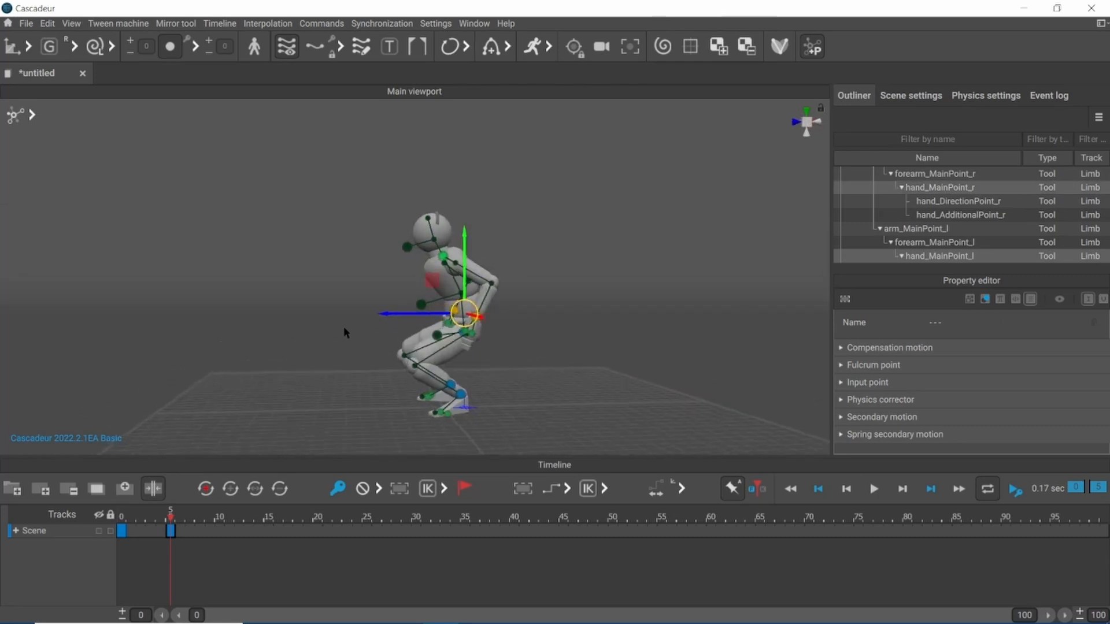
Deepen the frame 5 anticipation pose by leaning the torso forward and stretching both arms out behind the body
drag(433, 283, 414, 313)
mouse_move(422, 314)
alt+mouse_down()
mouse_move(465, 306)
mouse_move(498, 284)
mouse_move(676, 337)
mouse_move(417, 326)
mouse_move(442, 315)
alt+mouse_up()
click(493, 292)
shift+click(510, 286)
click(412, 315)
click(451, 324)
alt+drag(491, 283, 511, 281)
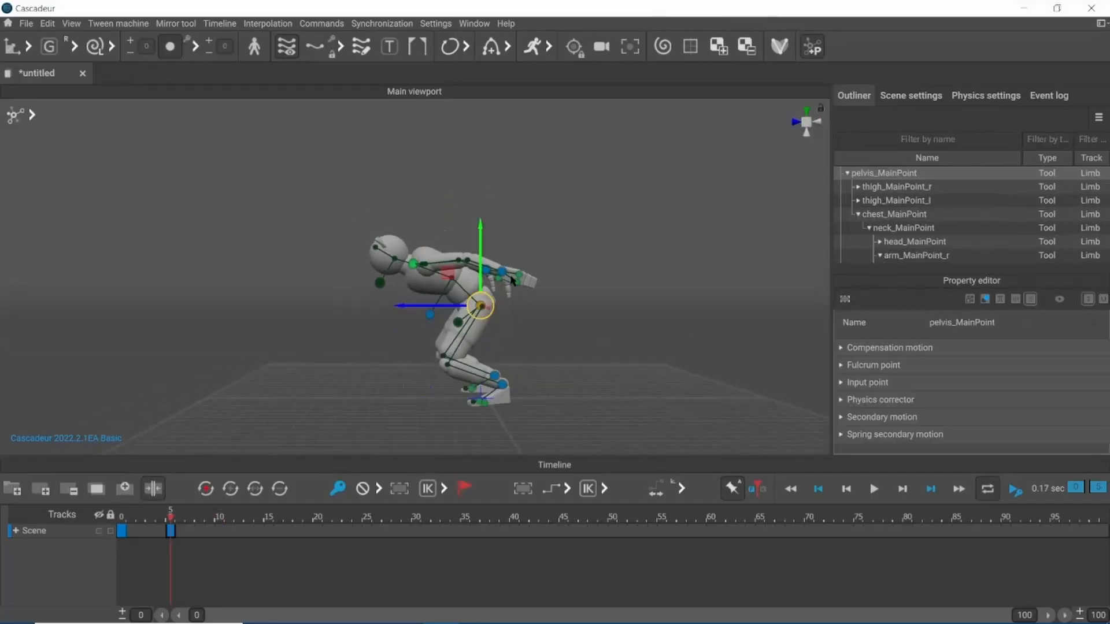
At frame 10, pose the character for take-off with the body stretched forward and the arms raised overhead
click(220, 516)
click(594, 225)
click(493, 280)
mouse_move(520, 324)
alt+mouse_down()
mouse_move(570, 334)
mouse_move(520, 323)
alt+mouse_up()
drag(423, 245, 382, 218)
Pose the airborne phase of the jump at frames 15 and 20, with the legs brought forward at frame 20
click(268, 516)
click(456, 251)
click(419, 218)
click(317, 516)
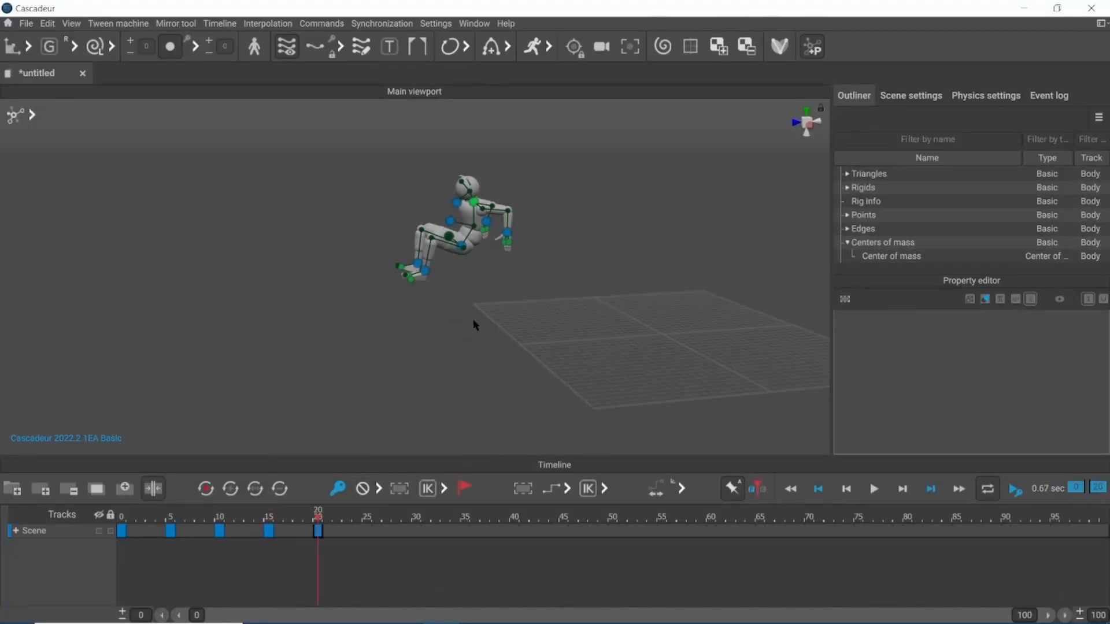
click(543, 225)
click(259, 516)
click(636, 250)
At frame 25, pose the character landing in a deep crouch with the head lowered
click(367, 516)
click(389, 383)
click(496, 271)
At frame 30, pose the character standing upright again at the landing spot
click(395, 516)
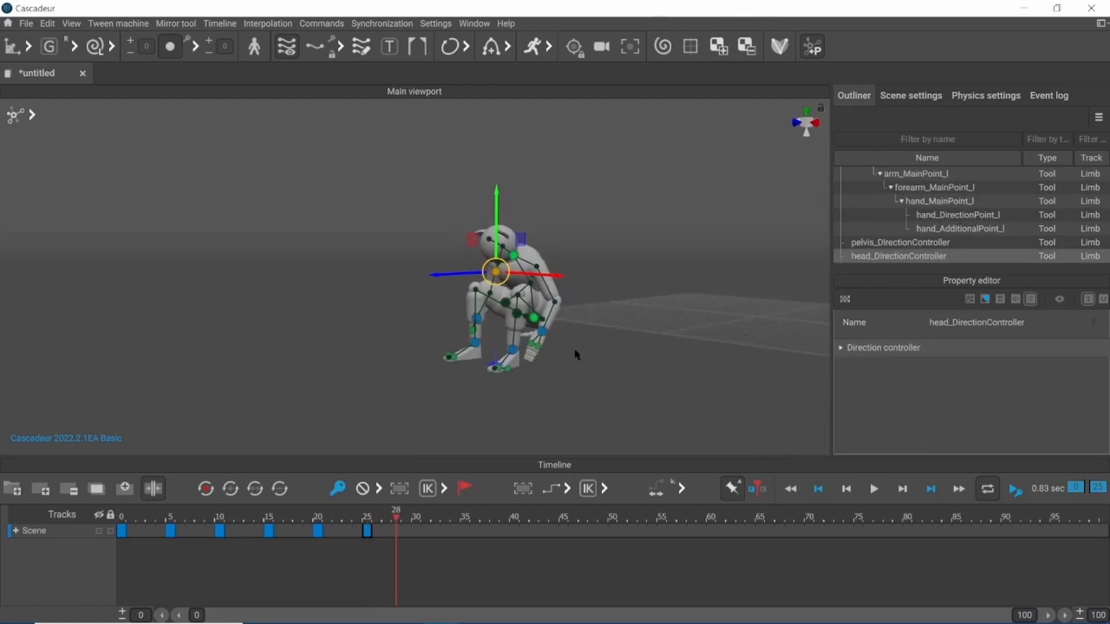
click(416, 516)
click(440, 230)
click(215, 245)
Select the keys from frame 0 to 30 and apply Bezier interpolation, using the center of mass trajectory as a guide
click(504, 516)
mouse_move(120, 531)
mouse_down()
mouse_move(426, 531)
mouse_move(103, 530)
mouse_up()
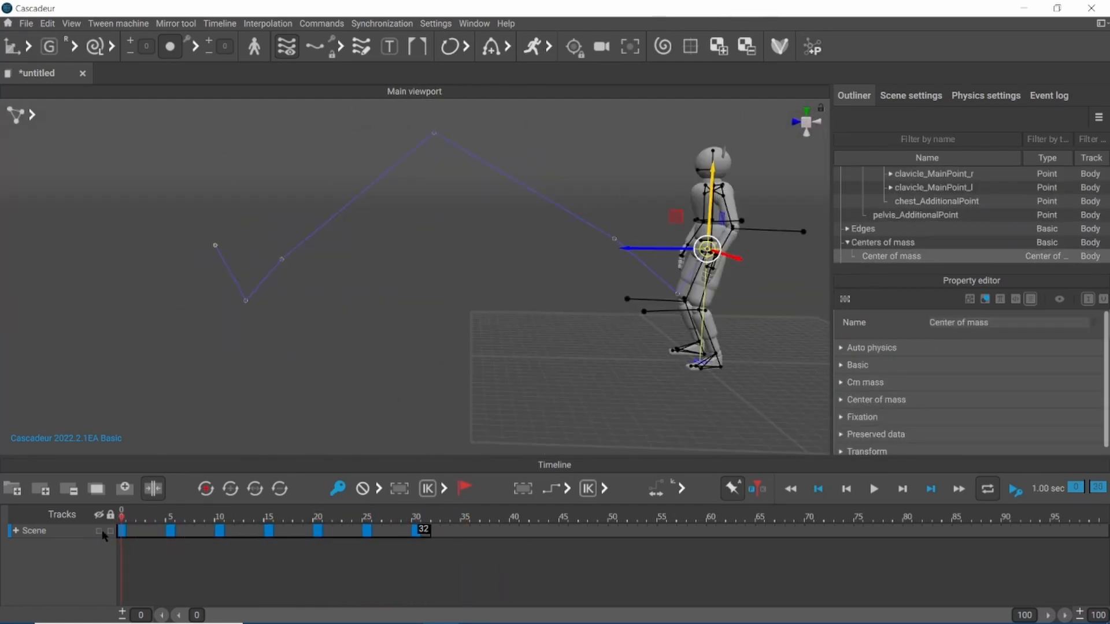
click(566, 489)
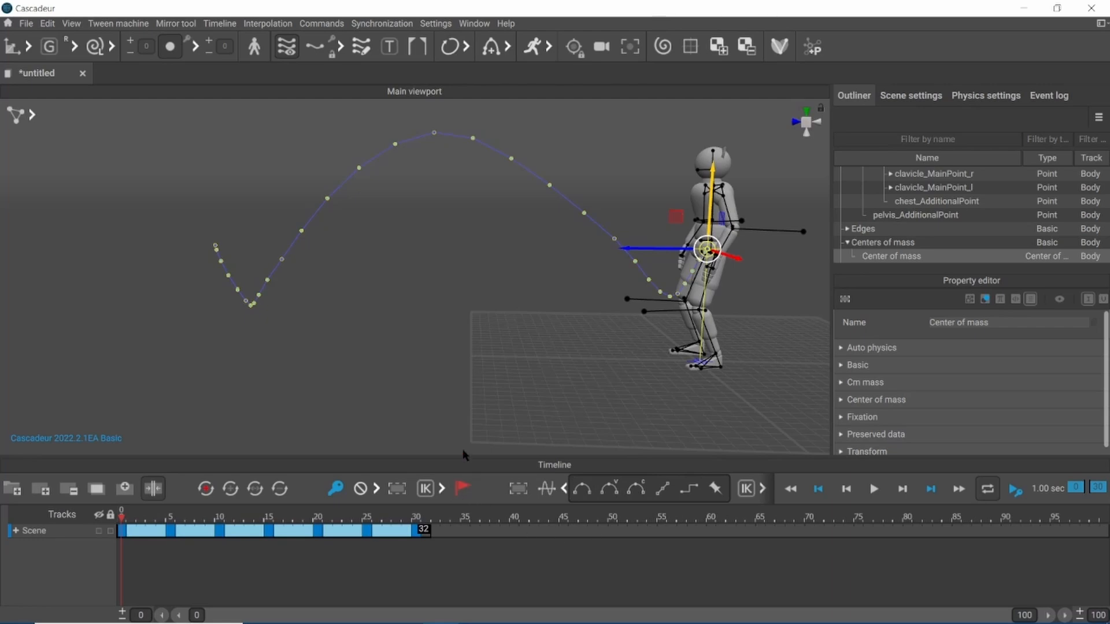
scroll(547, 306, up, 1)
alt+drag(546, 312, 459, 351)
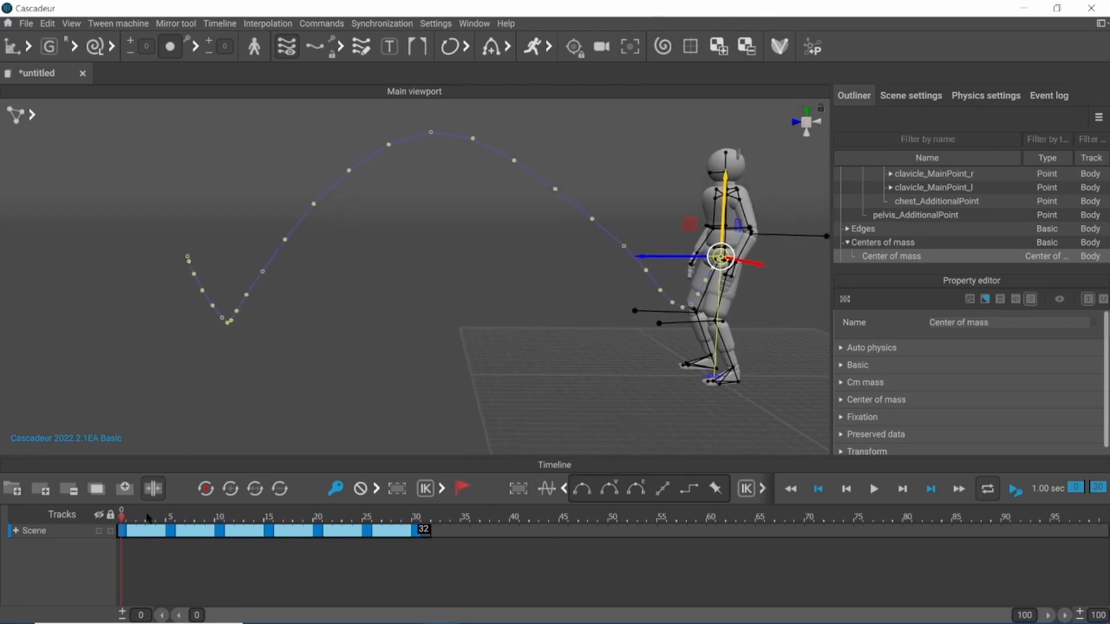
Spread the jump's keys to frames 10, 14, 22, 29, 34 and 39, playing the animation to judge the timing
drag(148, 516, 533, 531)
click(173, 530)
click(386, 530)
click(873, 488)
drag(533, 531, 523, 530)
click(874, 489)
drag(426, 530, 502, 530)
Tighten the timing by moving the later keys to frames 20, 27, 30 and 38, and play the result
click(262, 513)
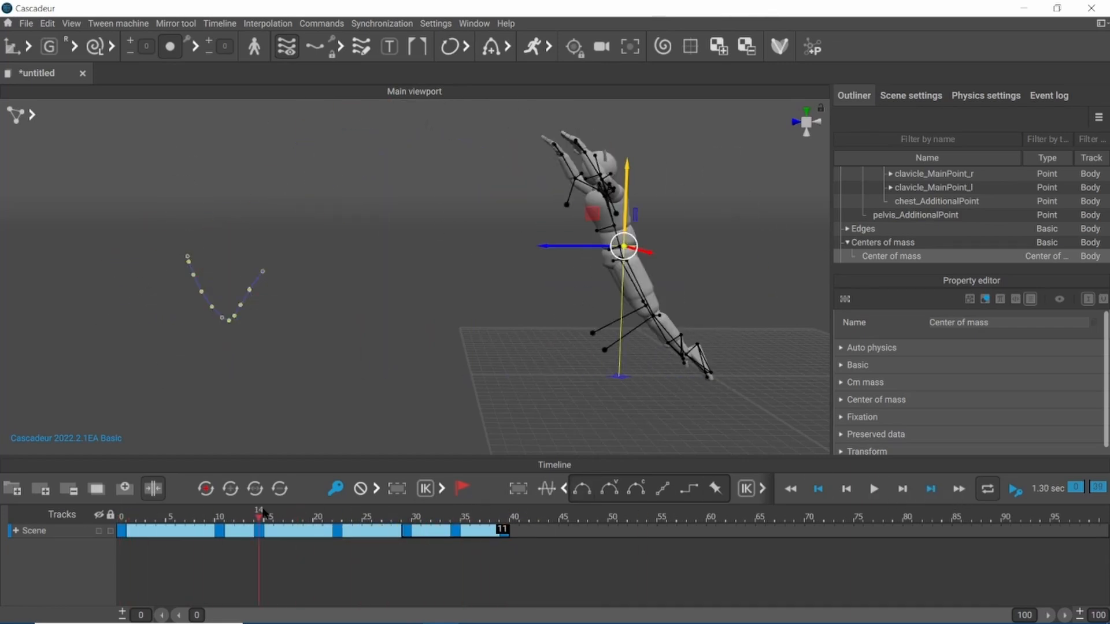
drag(262, 514, 416, 513)
drag(429, 531, 495, 530)
click(874, 489)
click(874, 488)
drag(161, 513, 583, 513)
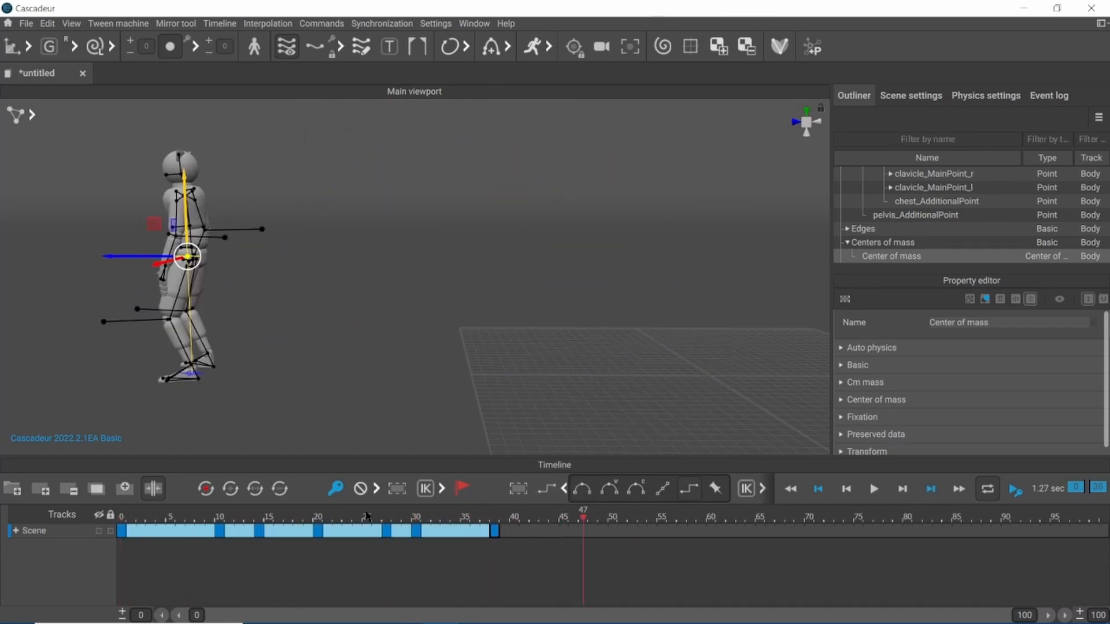
Expand the scene into body part tracks and move the head, arms and body keys of the crouch to frame 8
click(15, 530)
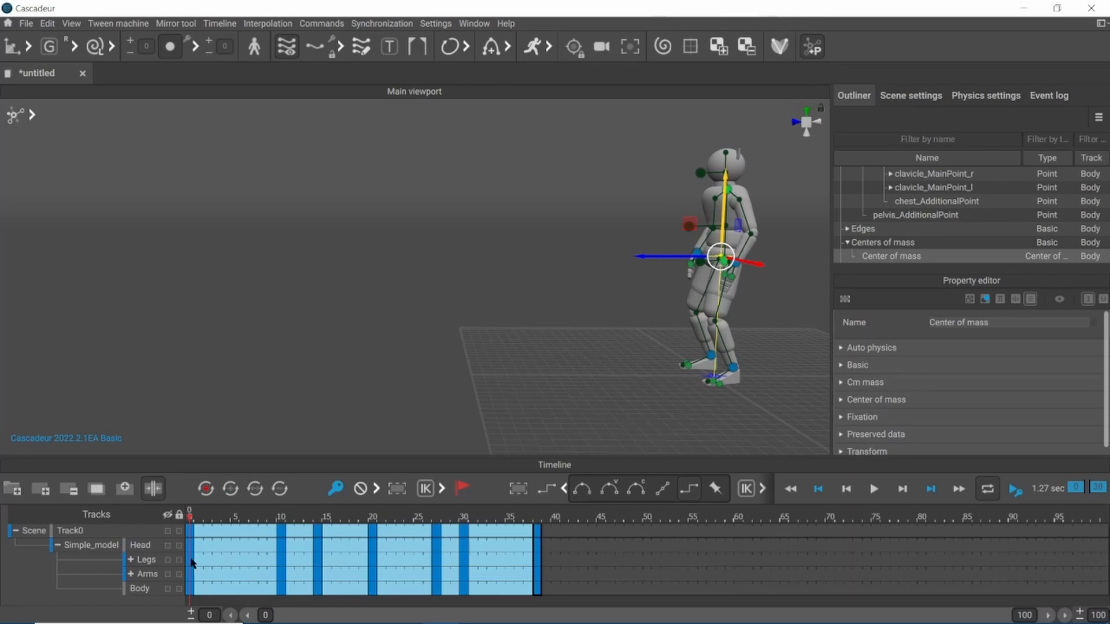
drag(192, 562, 202, 572)
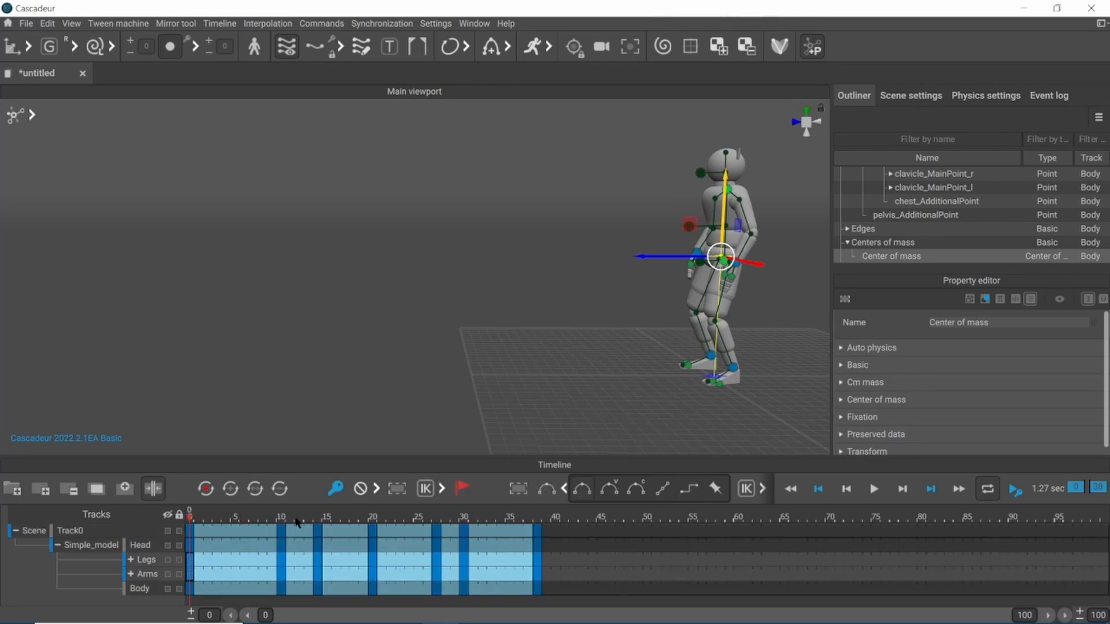
click(283, 590)
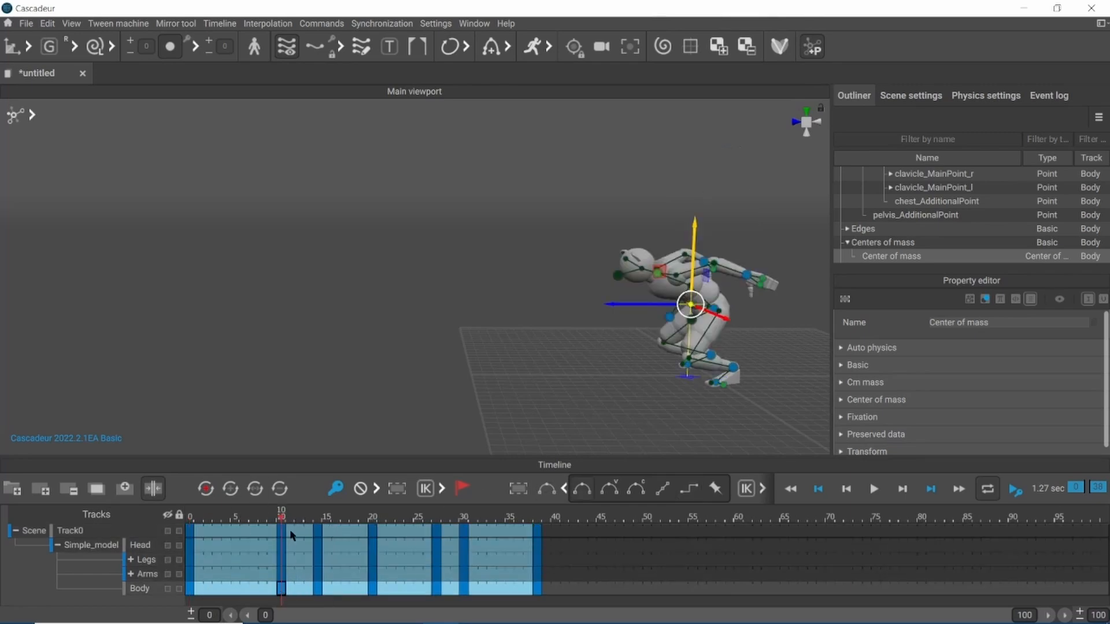
click(282, 532)
click(282, 545)
drag(282, 545, 264, 546)
drag(282, 590, 265, 575)
Set clamped Bezier interpolation on the Legs track for the take-off (frames 0 to 14) and landing (frames 27 to 38)
click(208, 560)
click(635, 489)
click(299, 560)
click(633, 488)
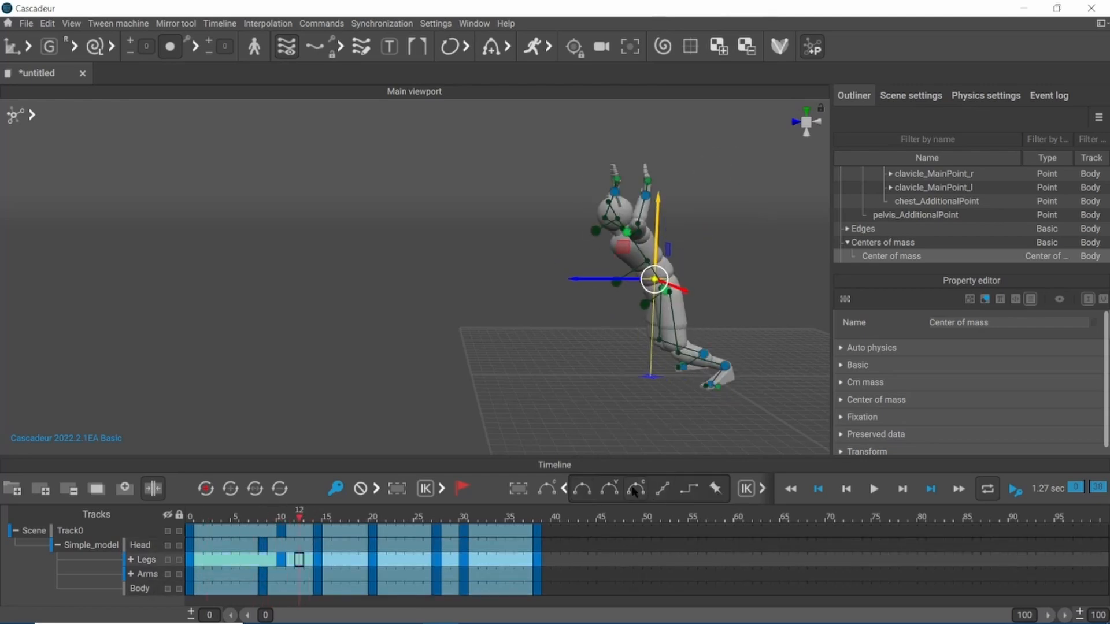
drag(299, 516, 430, 516)
drag(455, 560, 473, 560)
click(635, 489)
Switch the Arms track intervals around the frame 8 key to FK interpolation
click(647, 217)
drag(471, 516, 282, 501)
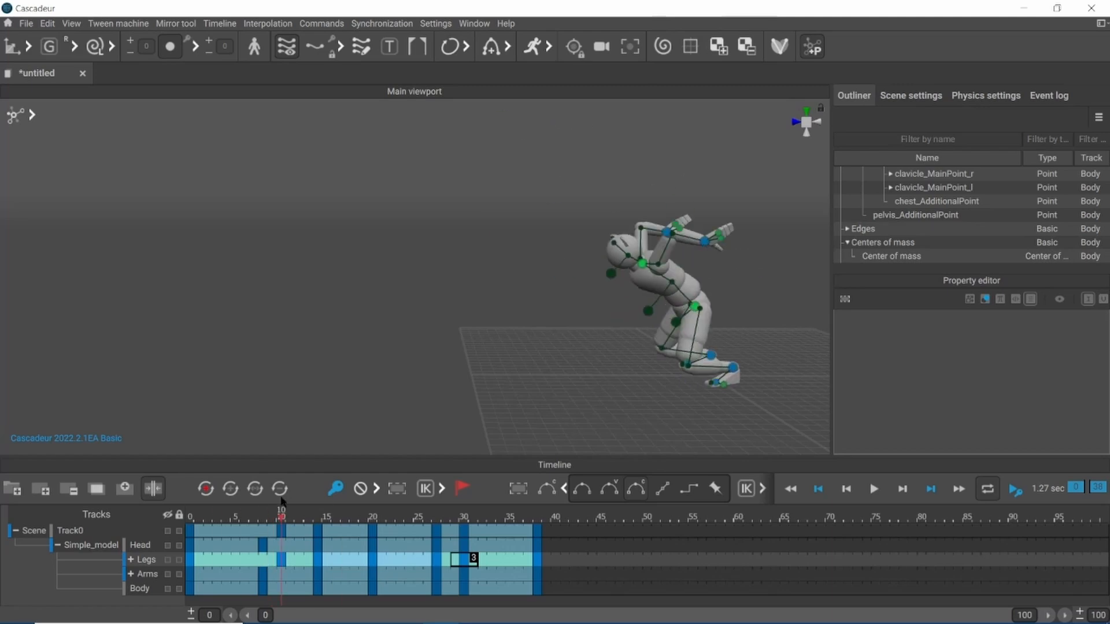
drag(241, 574, 282, 574)
click(646, 488)
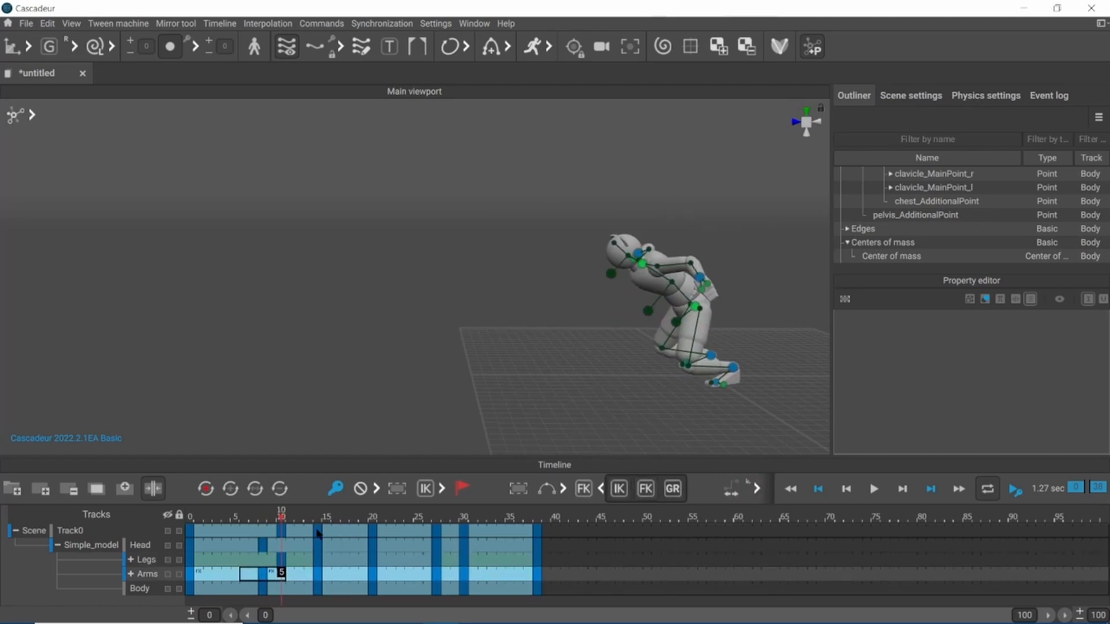
Add an Arms key at frame 11 and reposition the left and right hands lower for the upward arm swing
drag(243, 516, 297, 518)
click(290, 574)
click(676, 305)
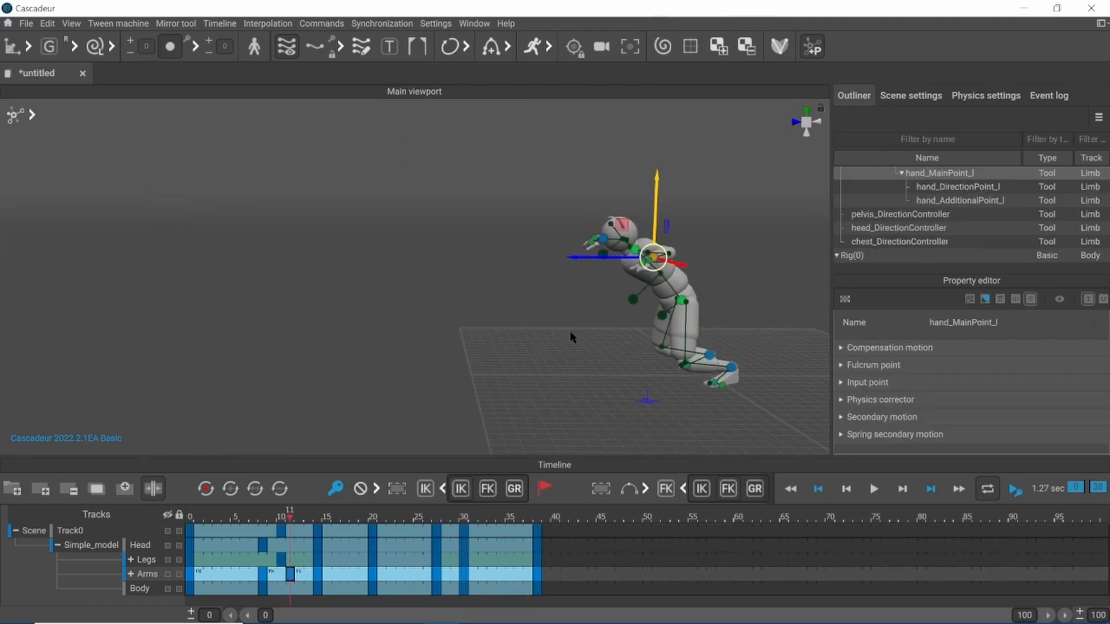
right_drag(573, 336, 511, 292)
click(360, 268)
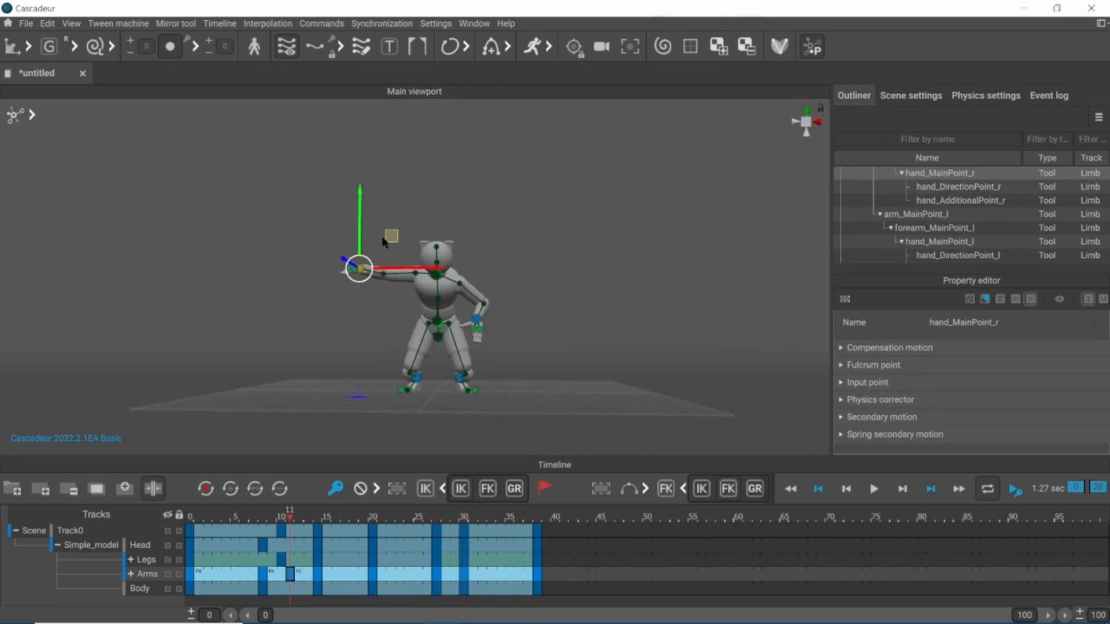
drag(389, 238, 431, 277)
alt+drag(430, 277, 354, 340)
Add an Arms key for the landing recovery, adjust both hands, and place the key at frame 35
drag(292, 516, 500, 492)
click(336, 489)
alt+middle_drag(396, 378, 466, 366)
drag(284, 290, 281, 252)
shift+click(317, 335)
drag(501, 574, 509, 574)
Move the final standing key on all tracks to frame 39
drag(510, 516, 529, 517)
click(537, 535)
click(547, 538)
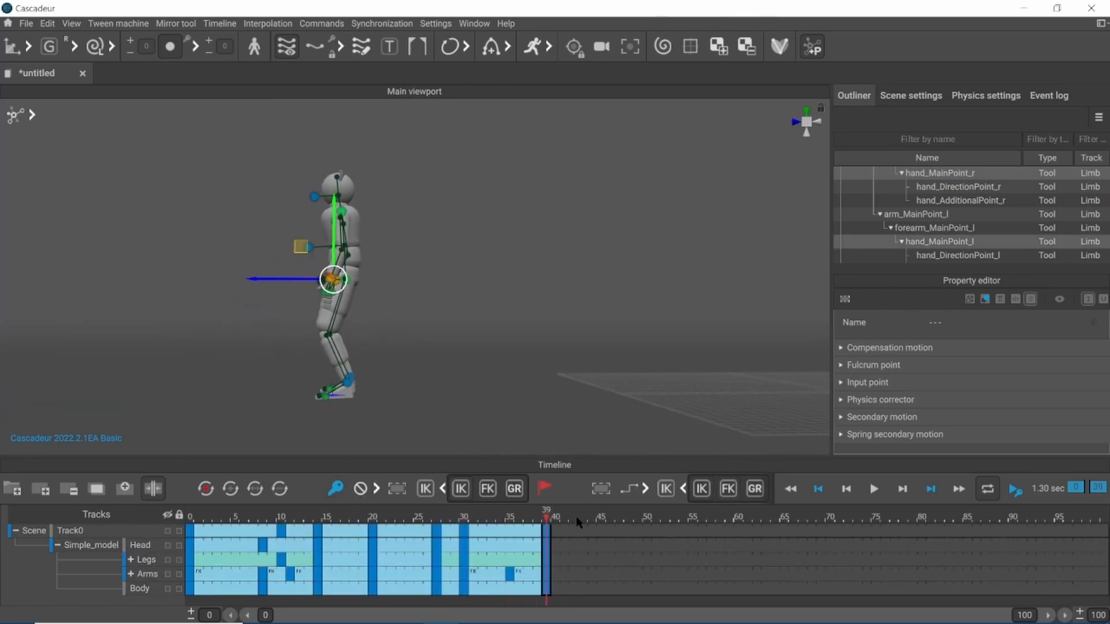
Play back the jump animation to check its timing and arcs
click(340, 512)
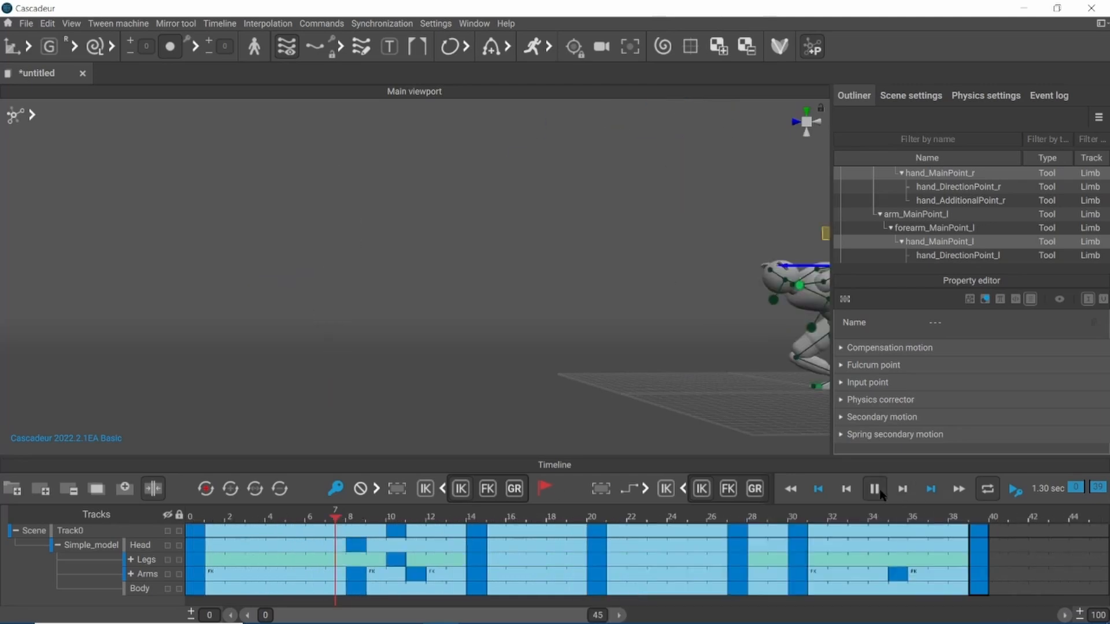
click(874, 488)
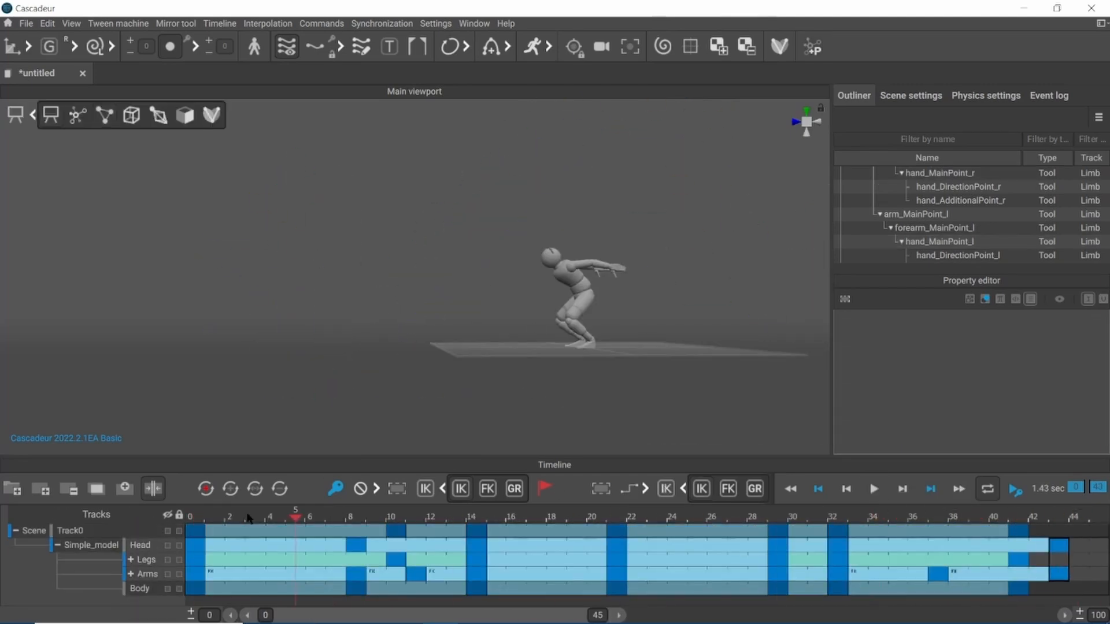
click(873, 488)
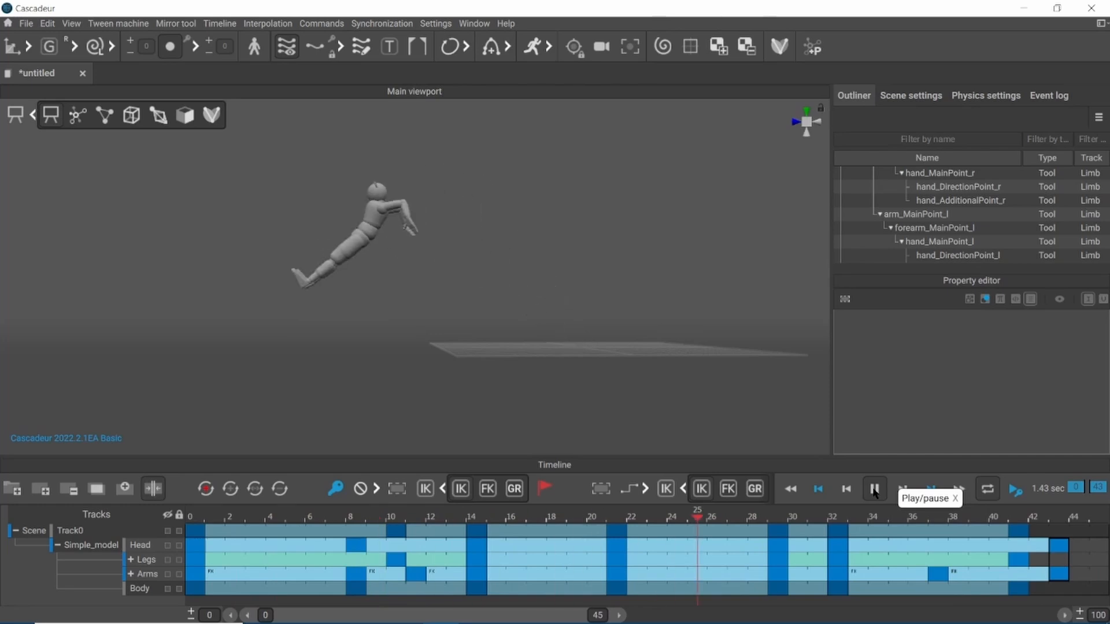
click(874, 489)
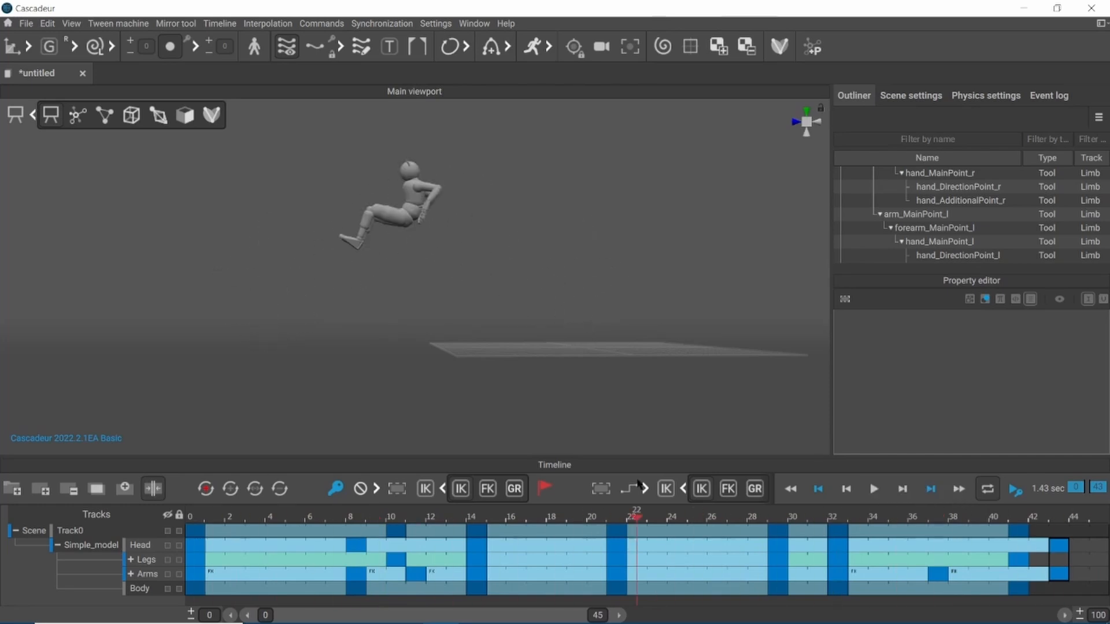
Export the whole scene as an FBX file named tutorial001-jumpDone into the assets' casc folder
click(26, 24)
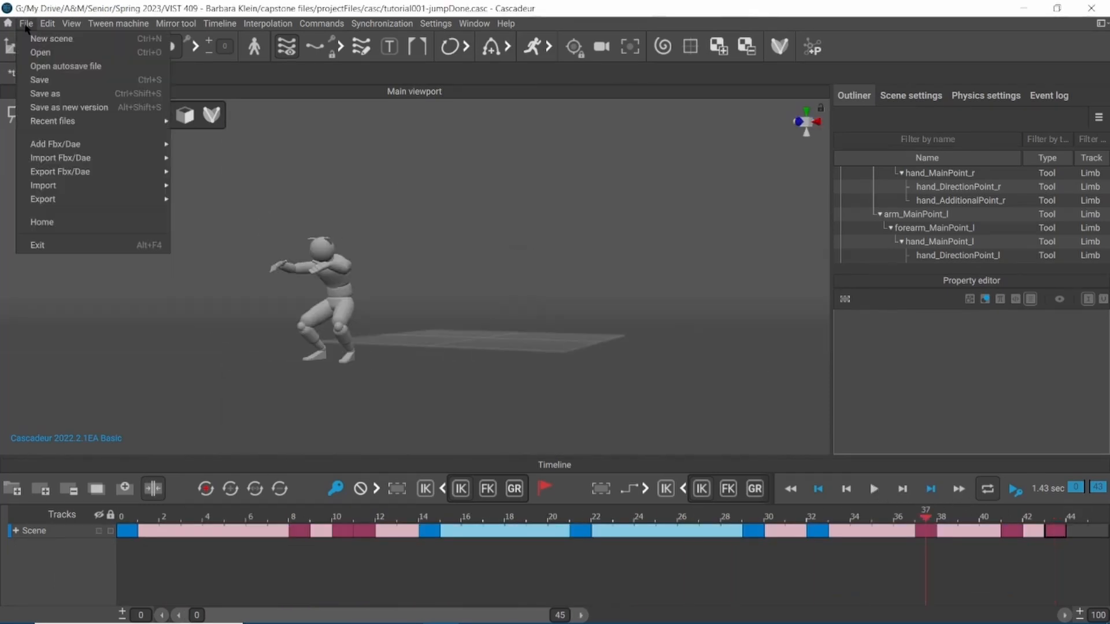
mouse_move(84, 171)
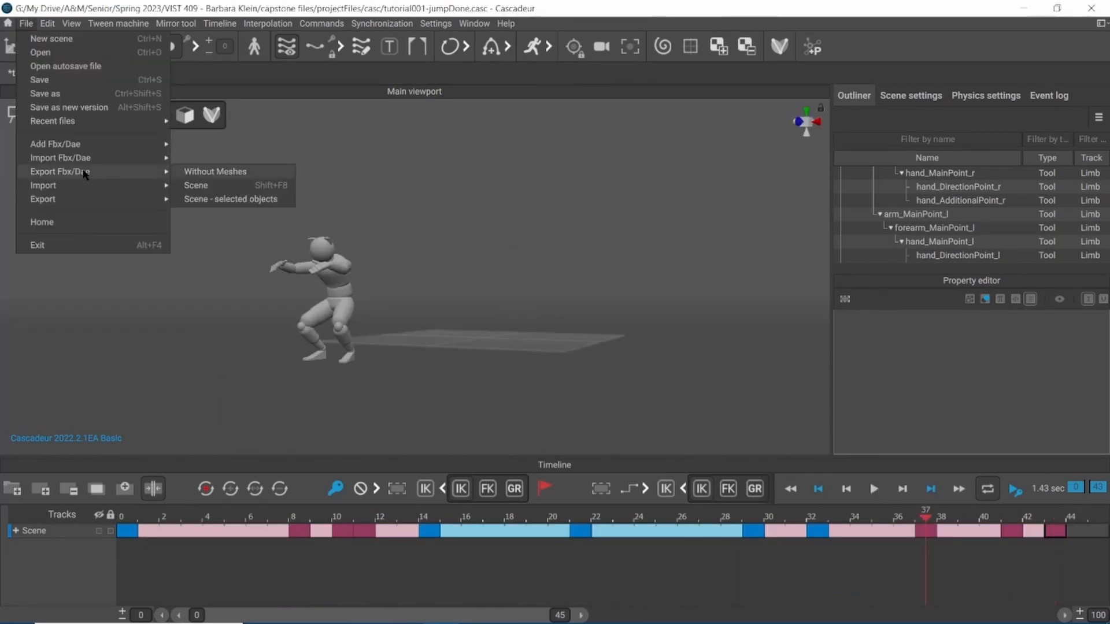
click(250, 188)
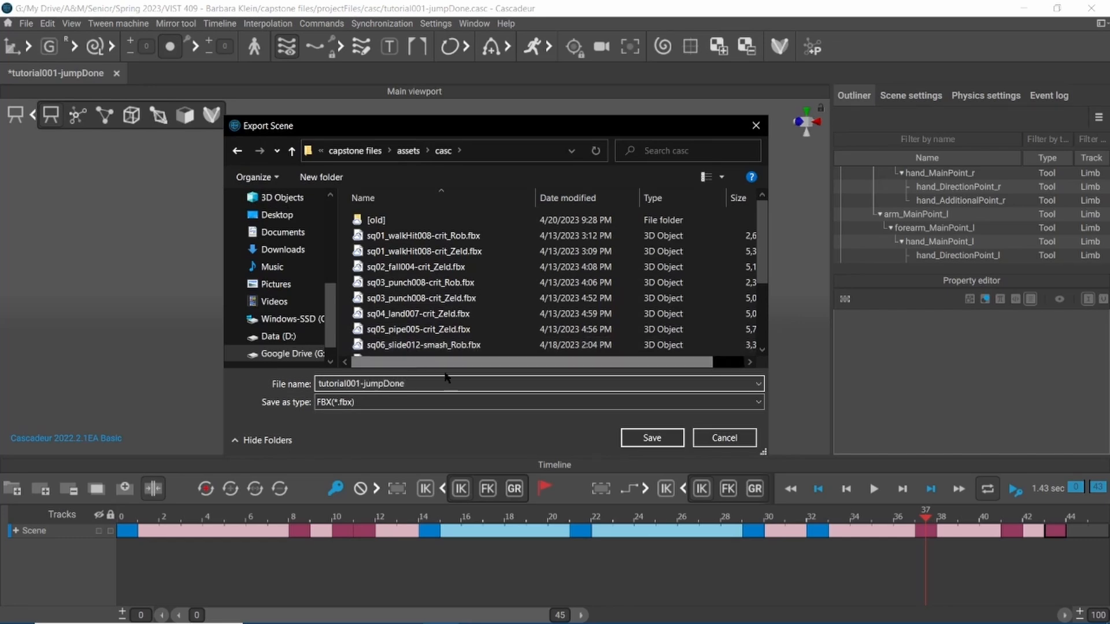
click(649, 439)
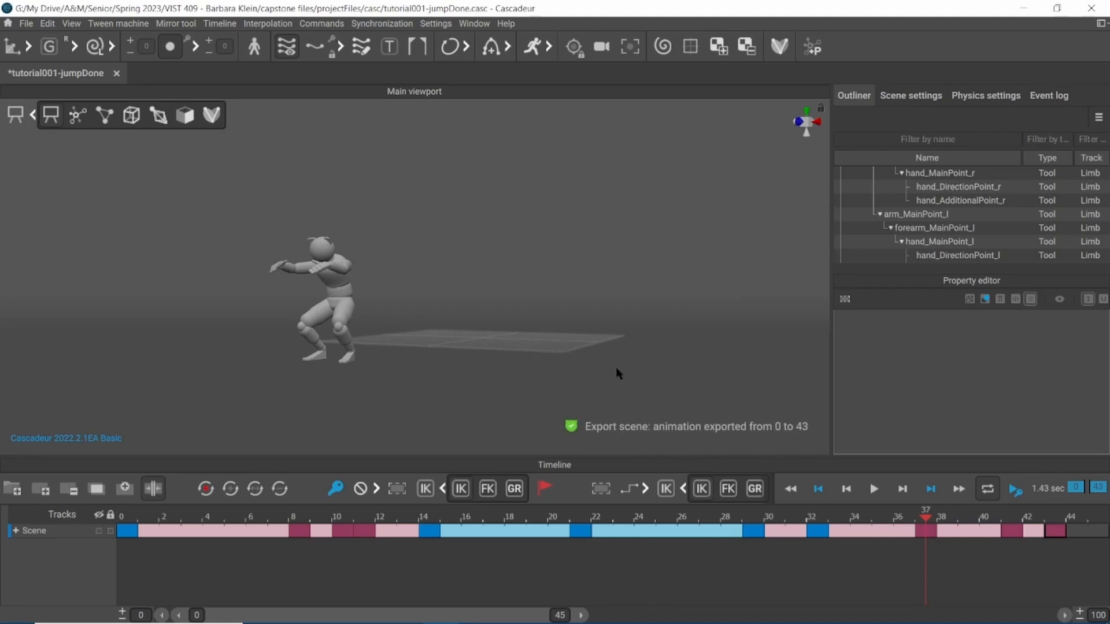
Switch to Blender and play back Jack's blocked jump animation
click(404, 614)
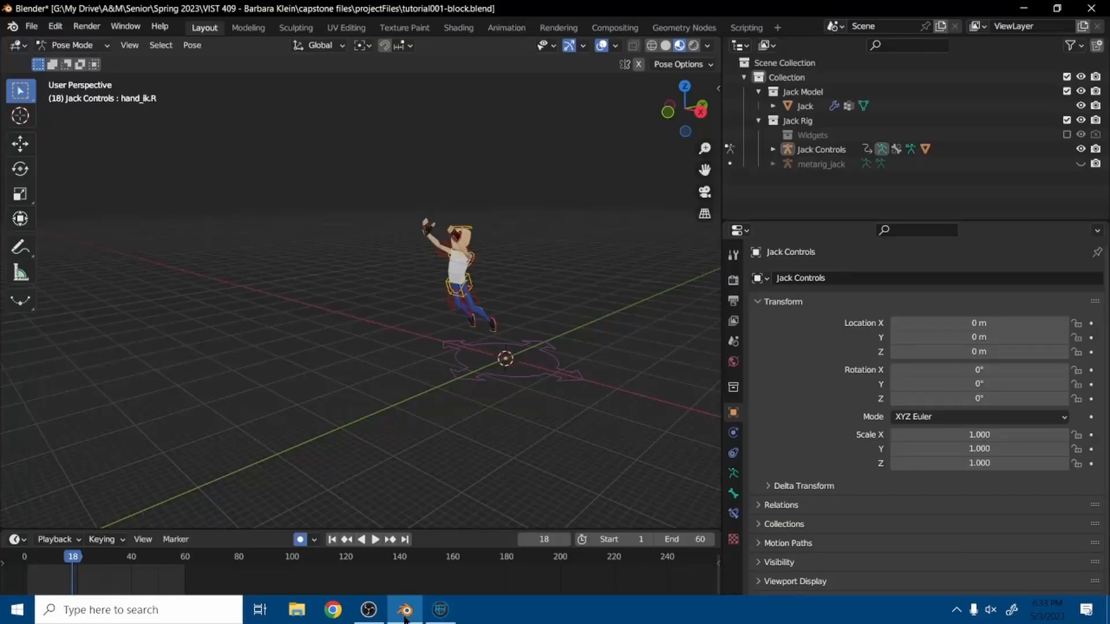
key(space)
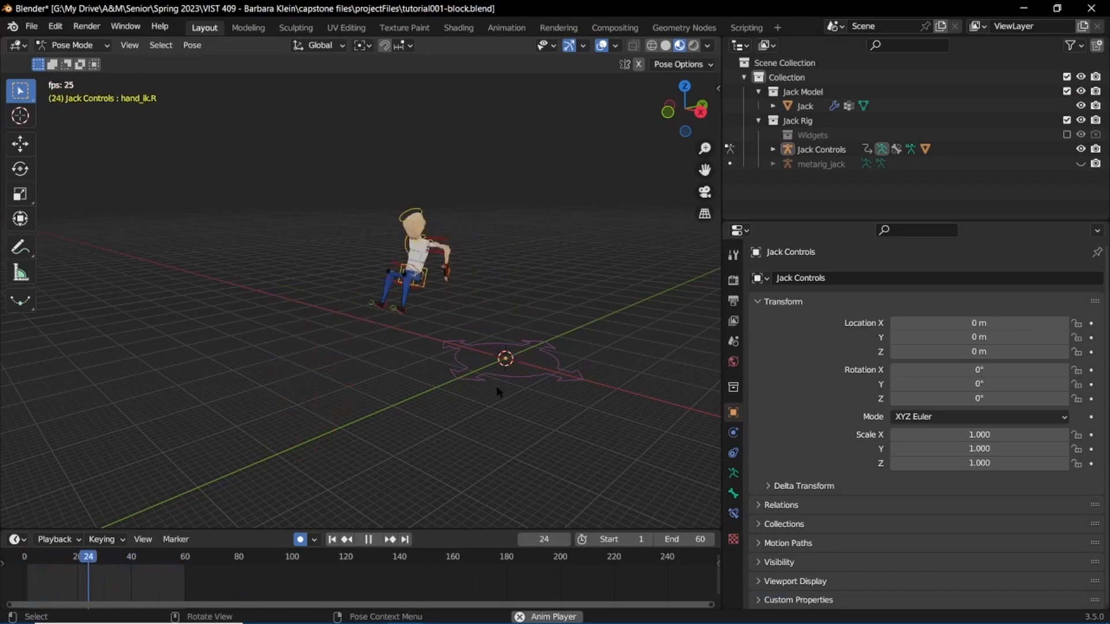
key(space)
Import tutorial001-jumpDone.fbx from the casc folder into the scene
click(32, 26)
mouse_move(47, 225)
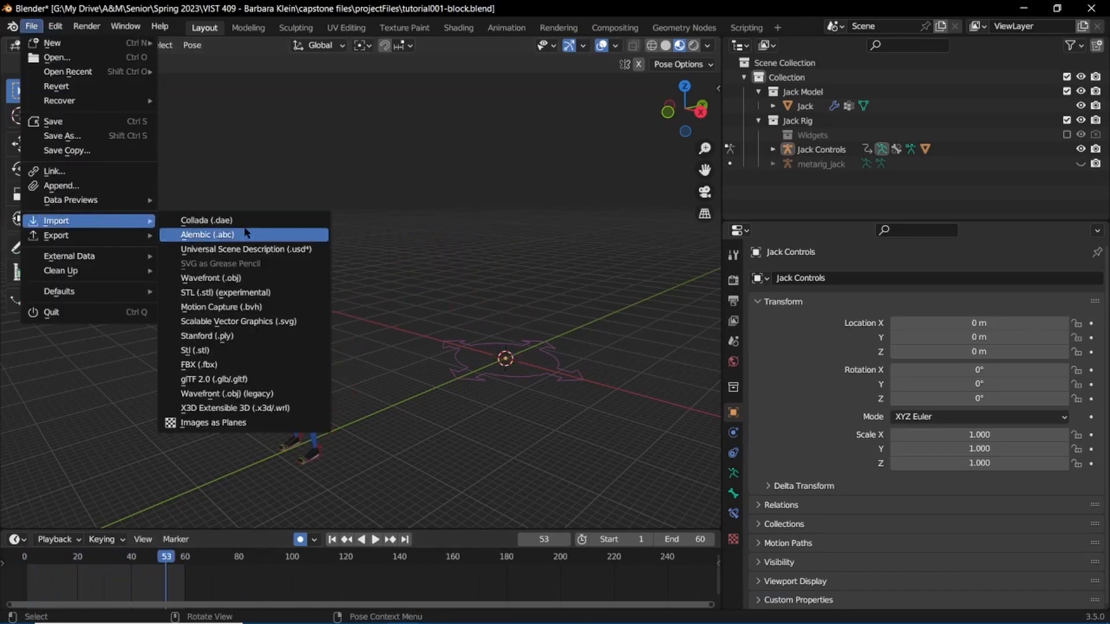
click(242, 235)
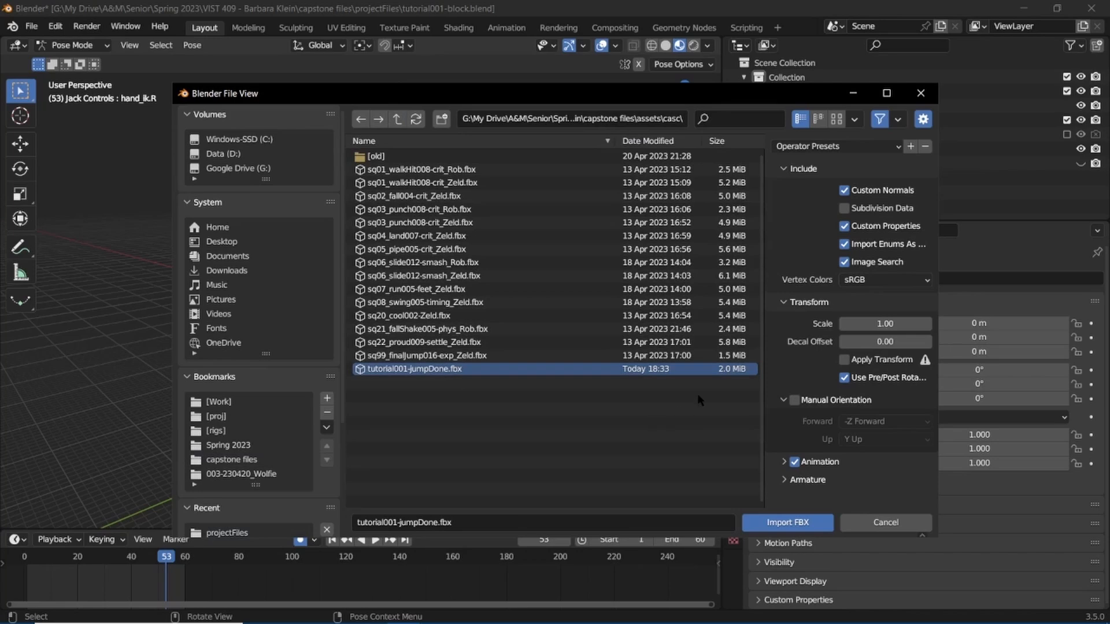
click(792, 522)
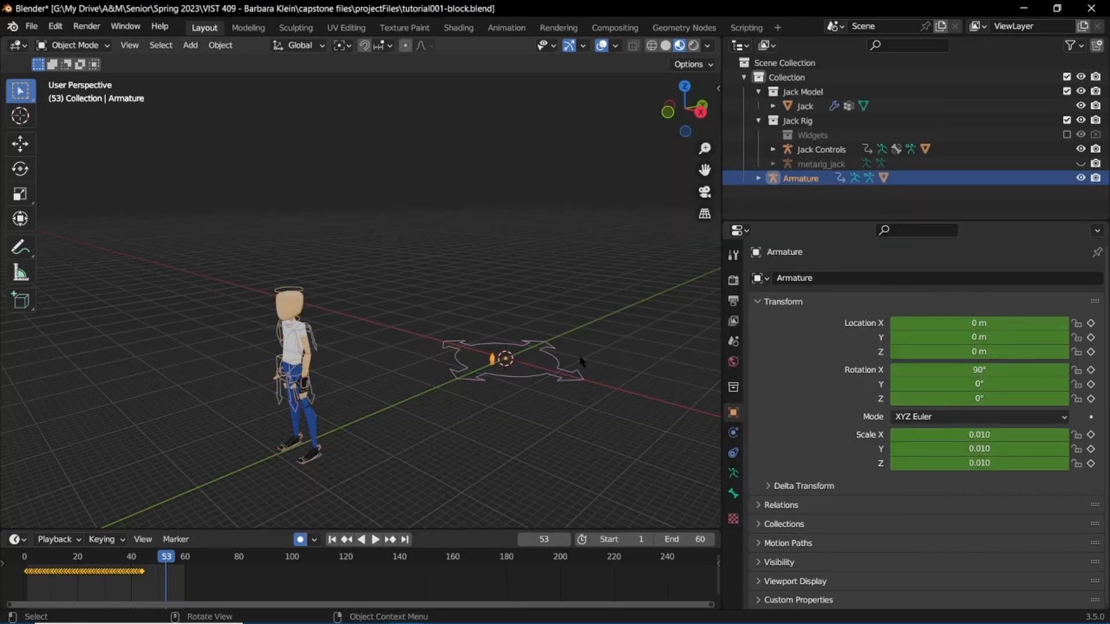
Split the 3D viewport horizontally and turn the new lower area into a Nonlinear Animation editor
drag(6, 533, 7, 323)
click(17, 333)
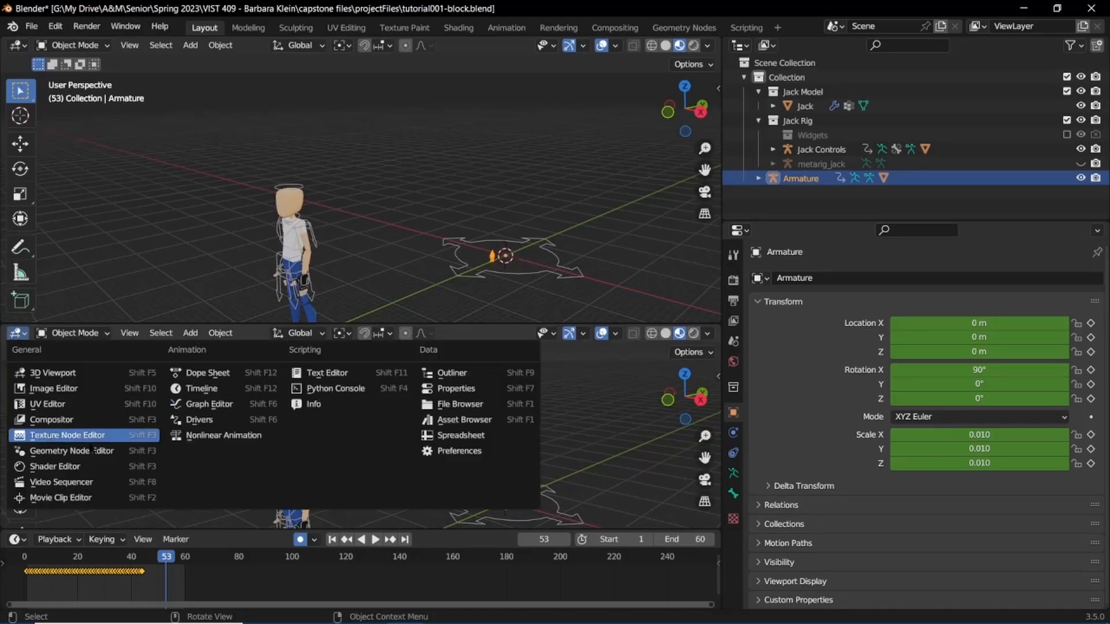
click(201, 437)
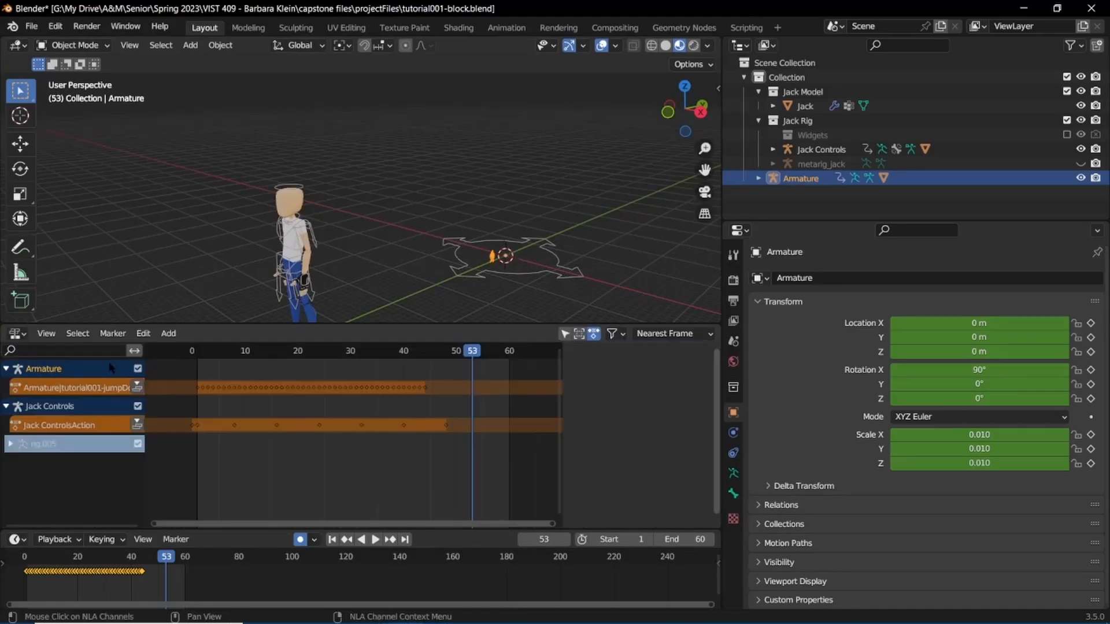
Expand the imported Armature in the outliner, check its Catman_New_Mesh child, and select the Armature object
click(758, 178)
scroll(833, 197, down, 1)
click(832, 206)
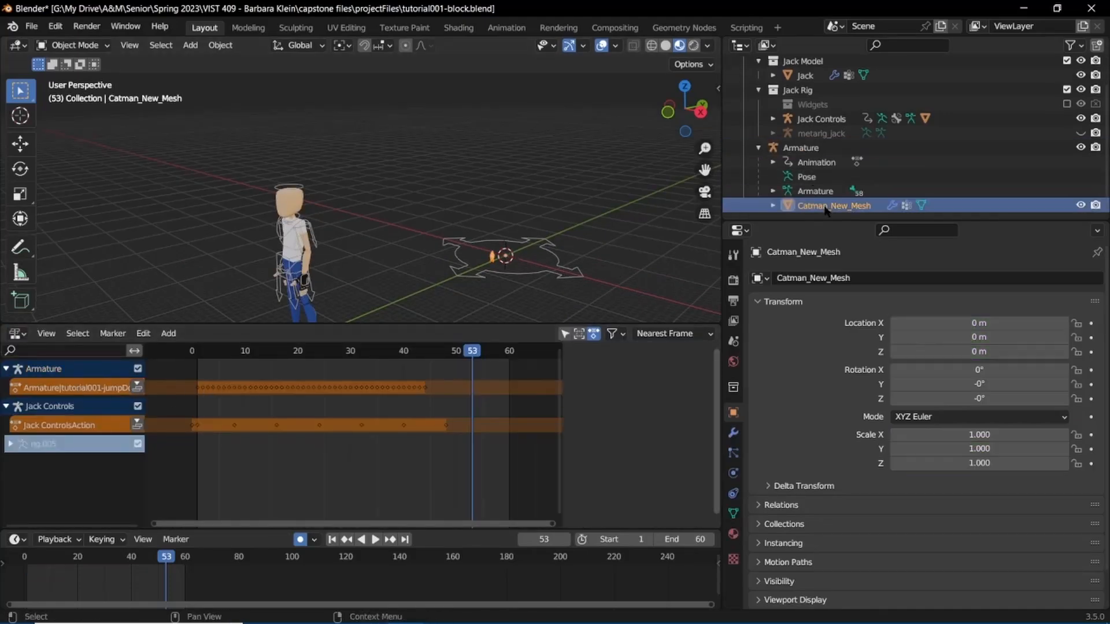
click(797, 148)
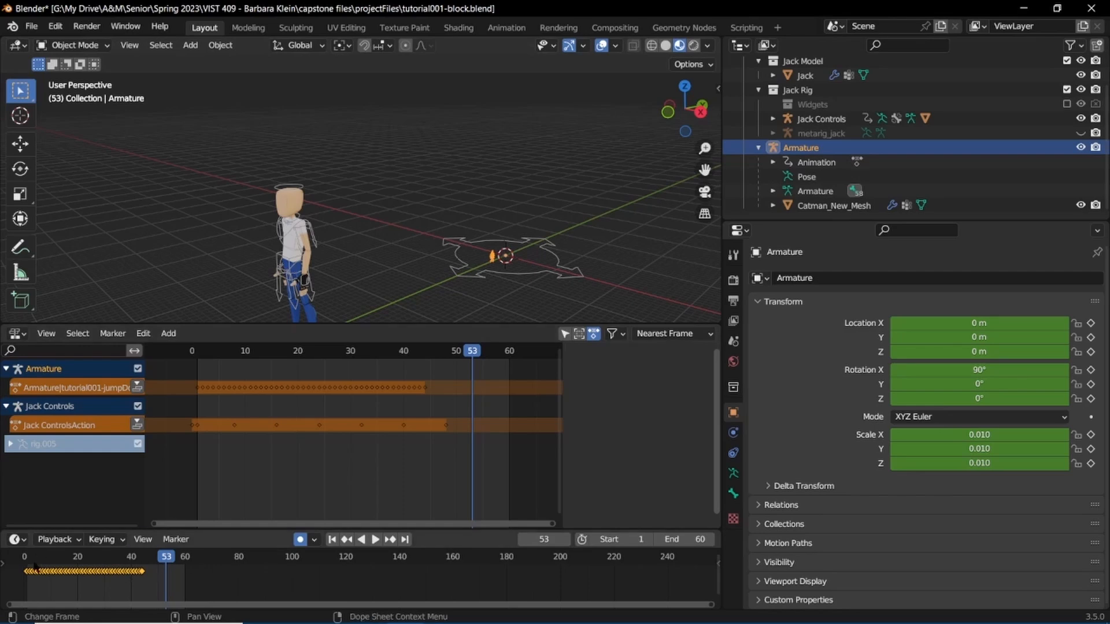
Change the timeline area to a Dope Sheet, expand its summary, and reselect the imported Armature to list its channels
click(17, 538)
click(216, 392)
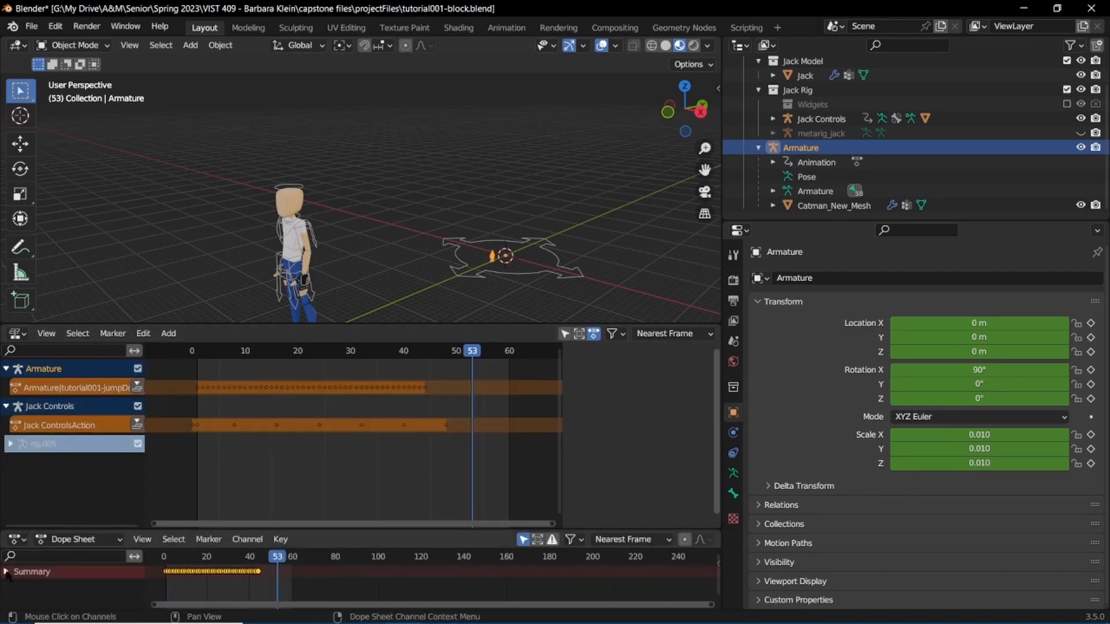
click(6, 572)
click(832, 206)
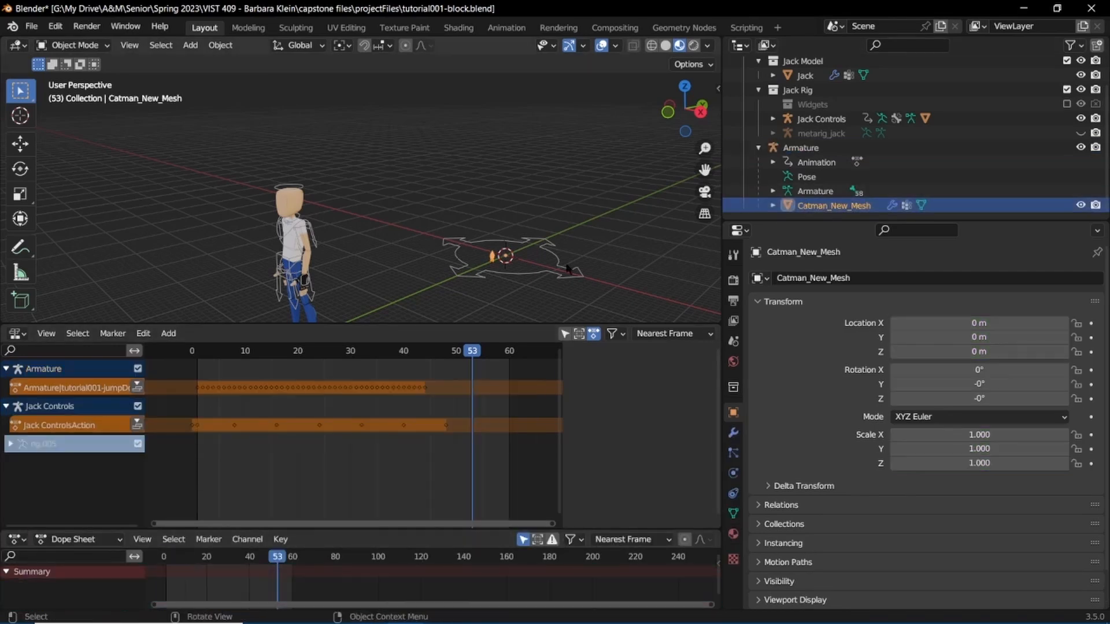
click(772, 205)
scroll(774, 203, down, 2)
click(772, 162)
click(801, 148)
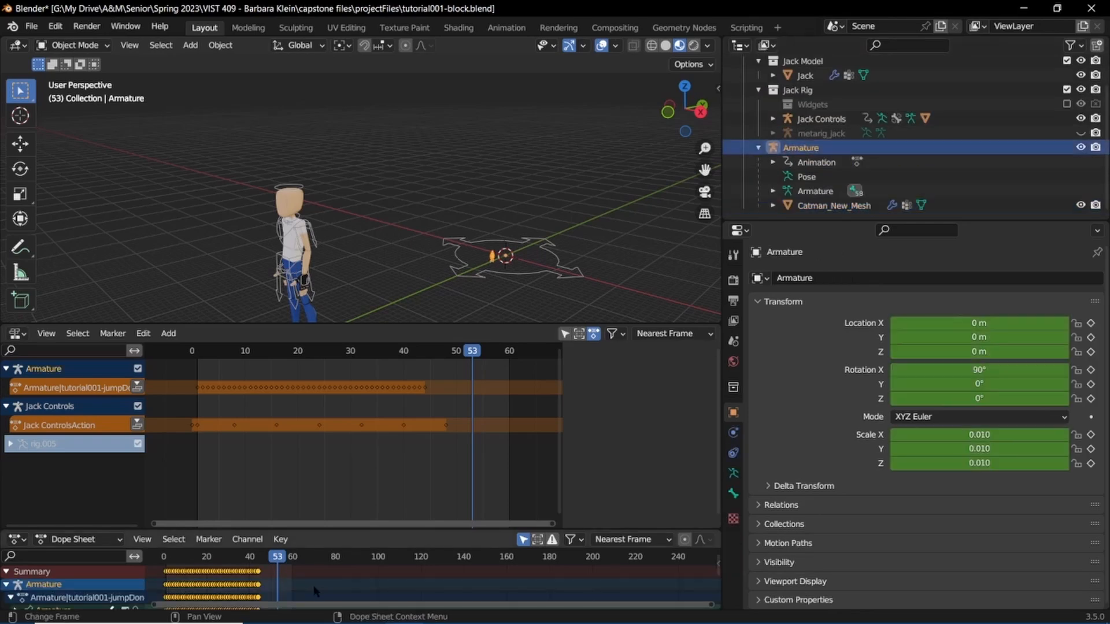
Delete the keyframes of the imported action's Armature channel in the Dope Sheet, keeping the bone channels
mouse_move(177, 581)
middle_down()
mouse_move(191, 542)
mouse_move(206, 557)
middle_up()
drag(169, 583, 311, 591)
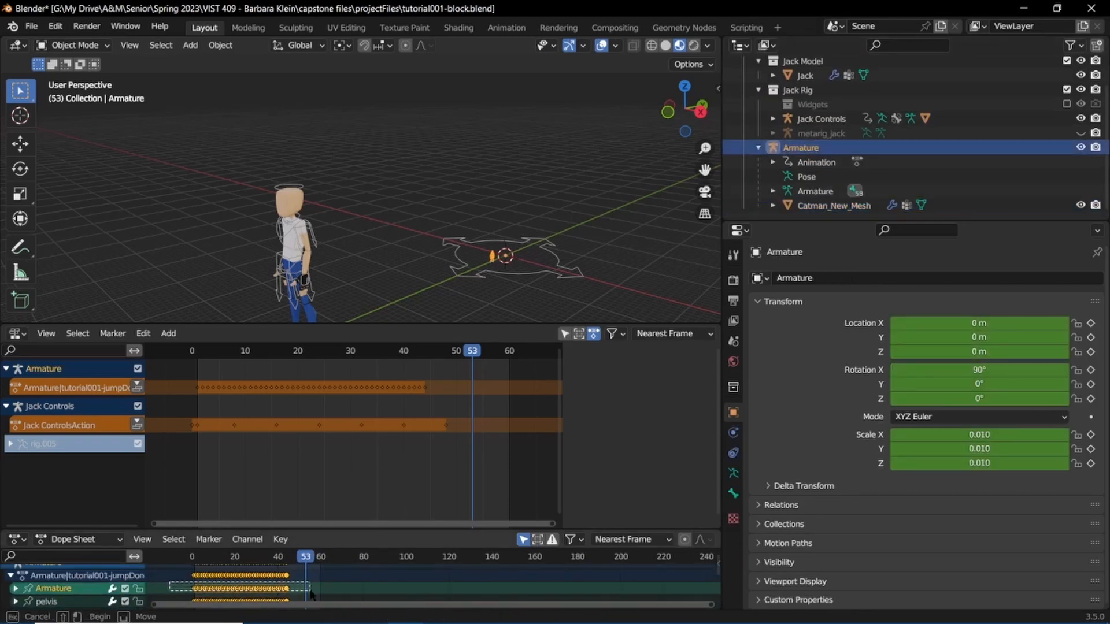
middle_drag(329, 583, 334, 573)
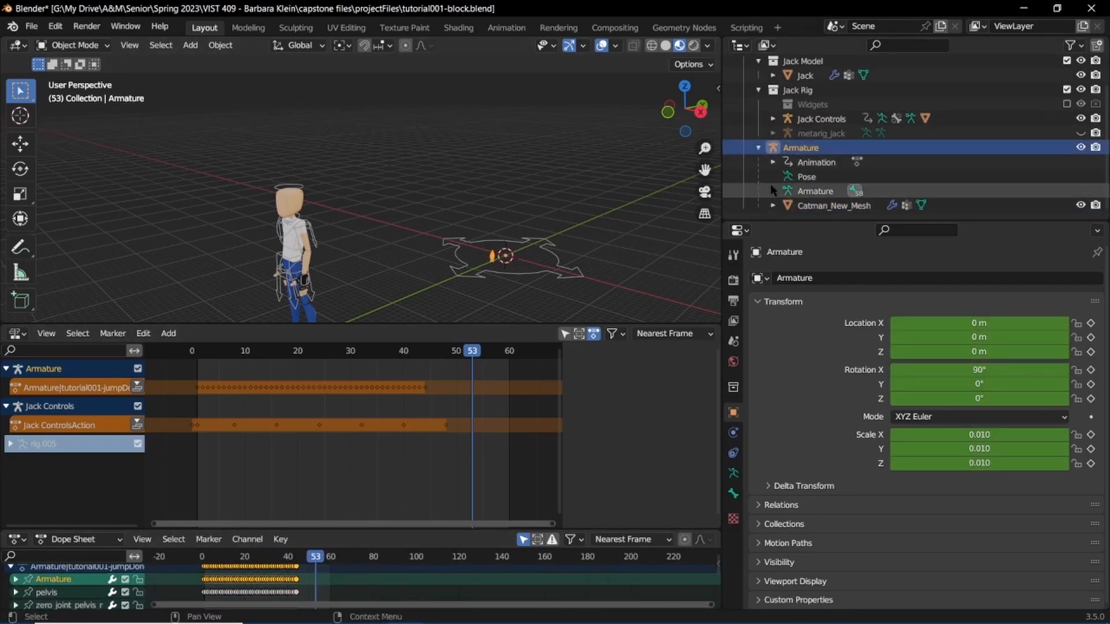
click(811, 192)
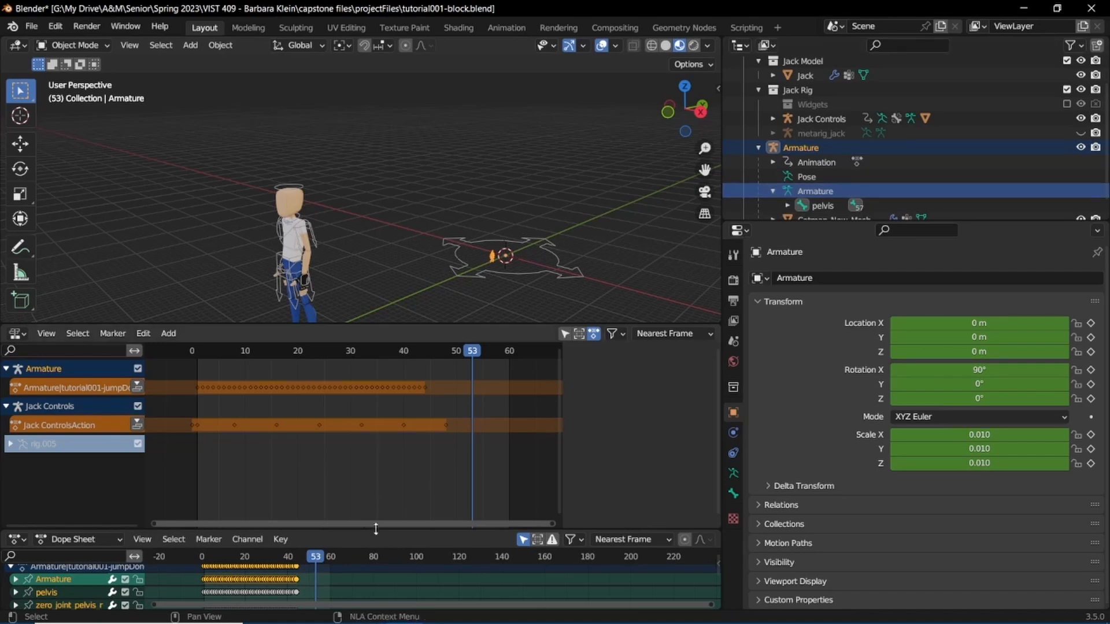
key(x)
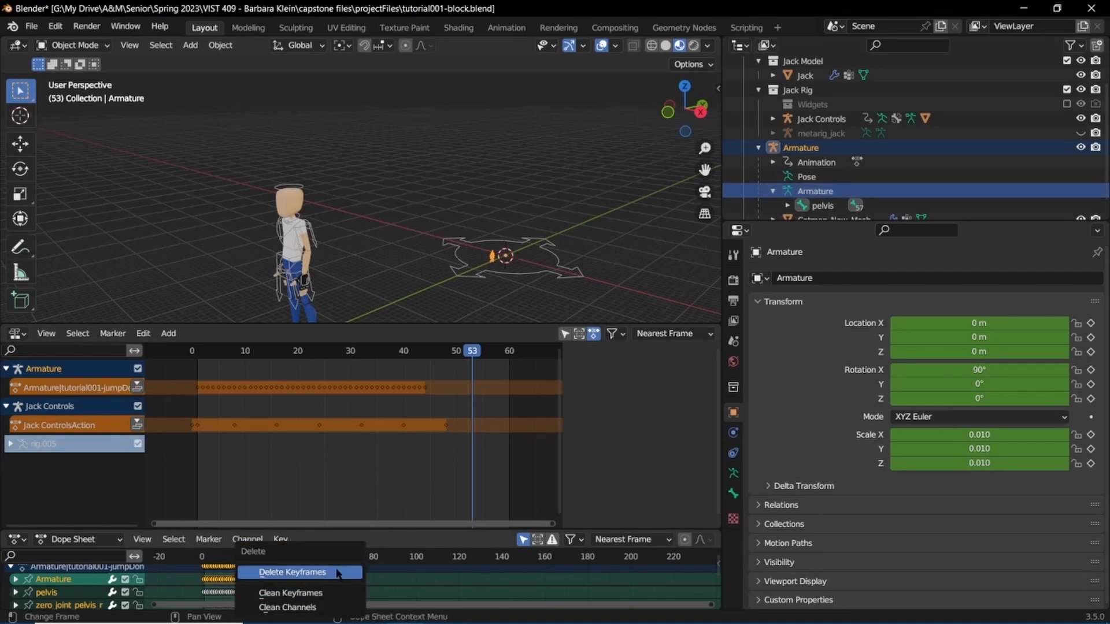
click(338, 572)
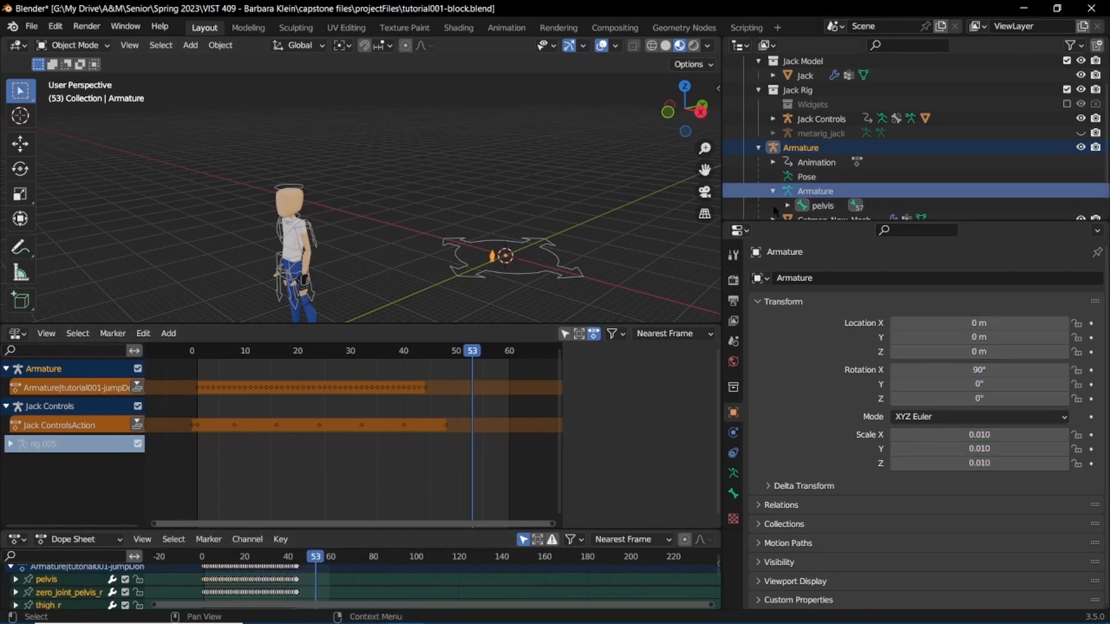
Push the imported Armature's jump action down into a strip in the Nonlinear Animation editor
key(g)
right_click(606, 240)
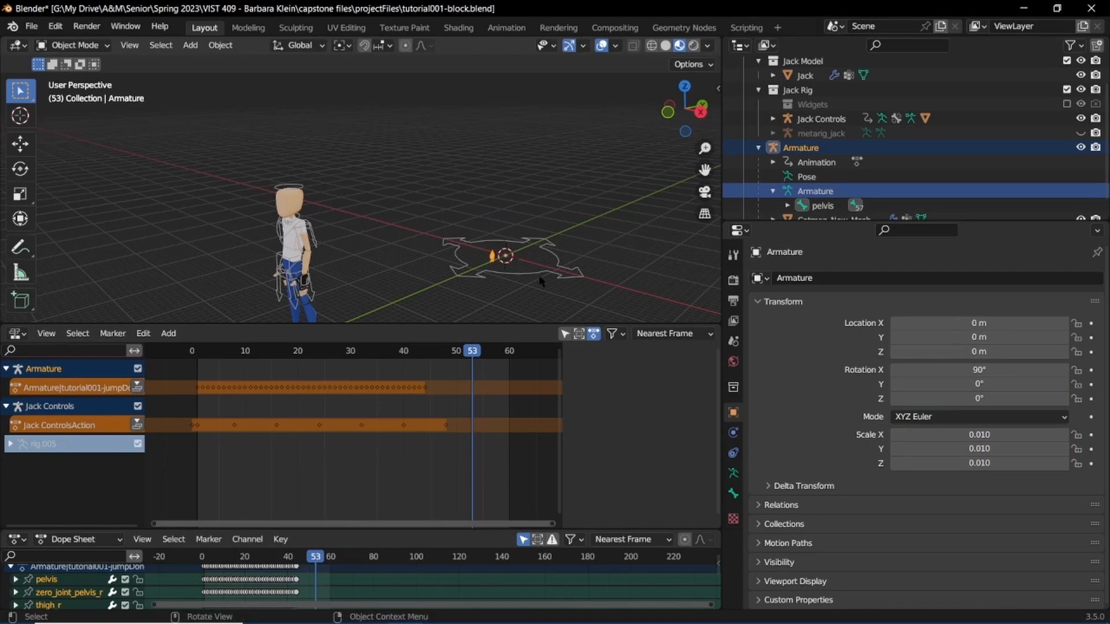
click(139, 389)
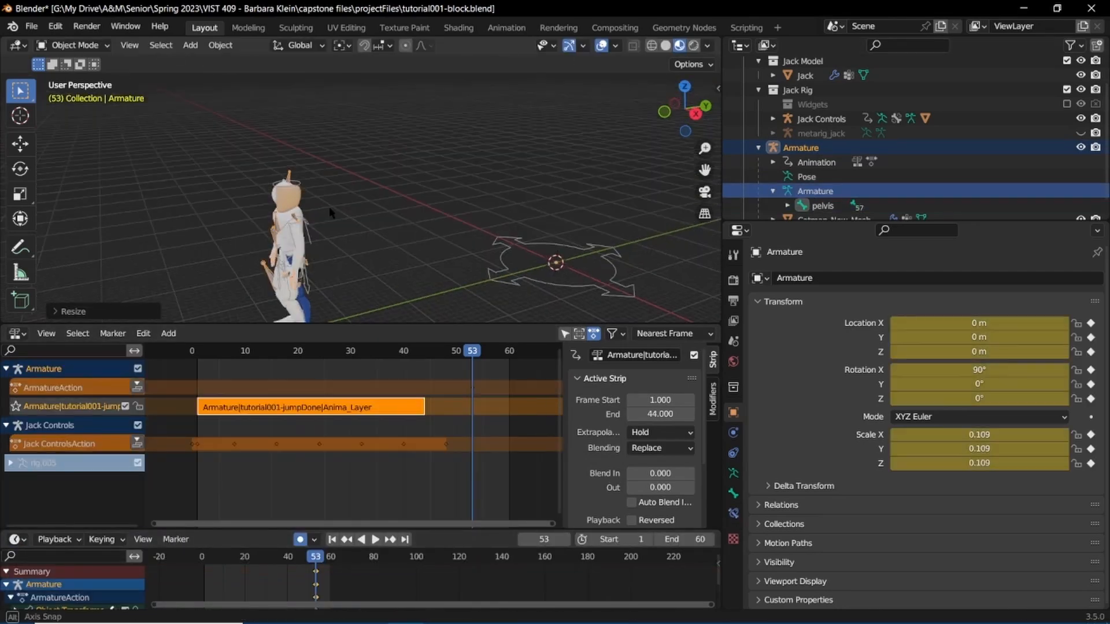
Scale the imported Armature up uniformly by about 10.86 to match Jack's height
key(s)
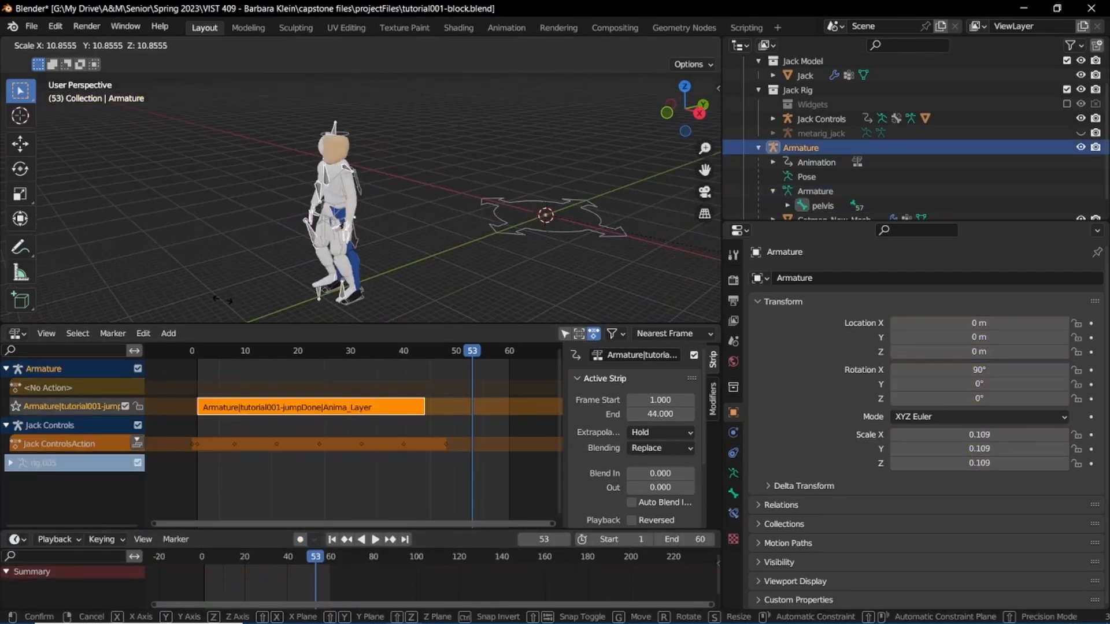
click(315, 169)
middle_drag(315, 169, 382, 135)
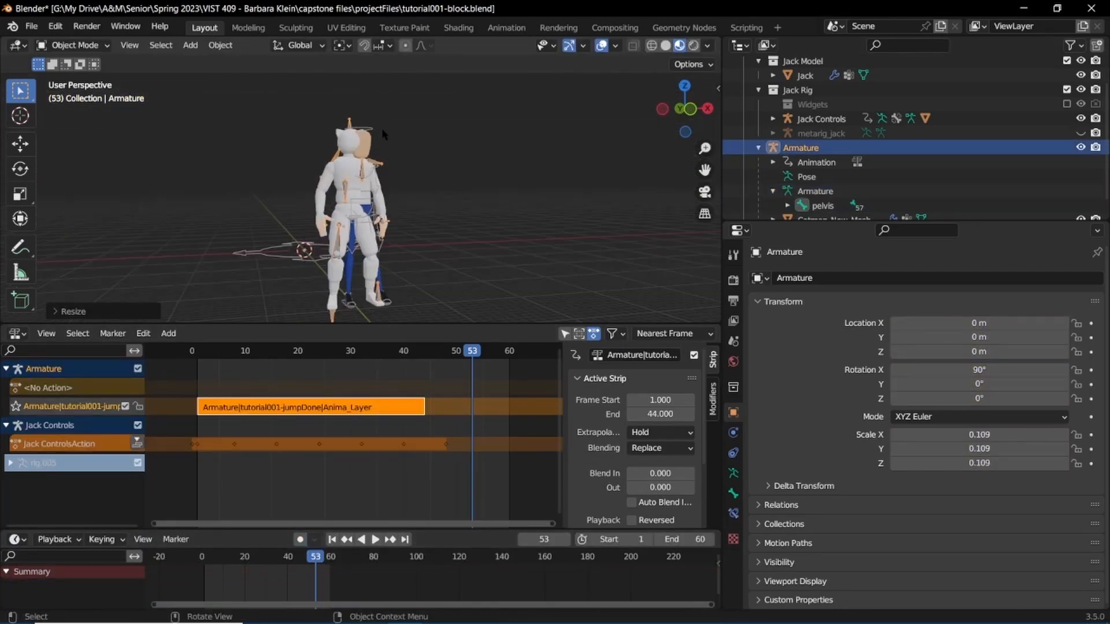
Scrub from frame 0 to frame 50 to compare the imported jump with Jack's blocked animation
drag(264, 562, 201, 562)
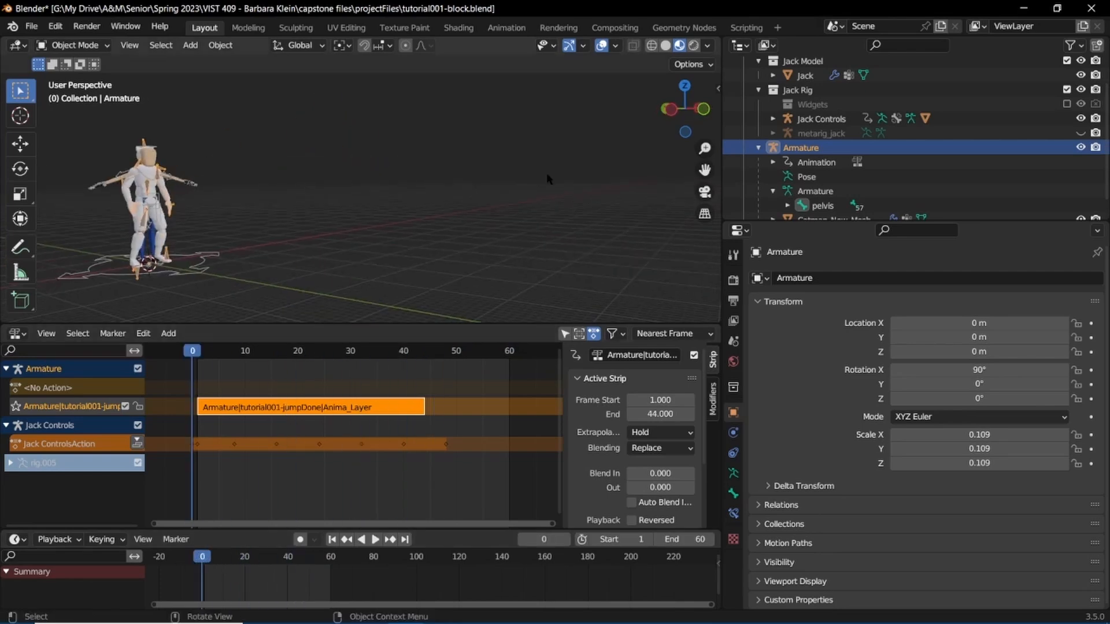
drag(194, 353, 458, 359)
Change the playback scale of the imported jump strip to 1.1
scroll(614, 506, down, 8)
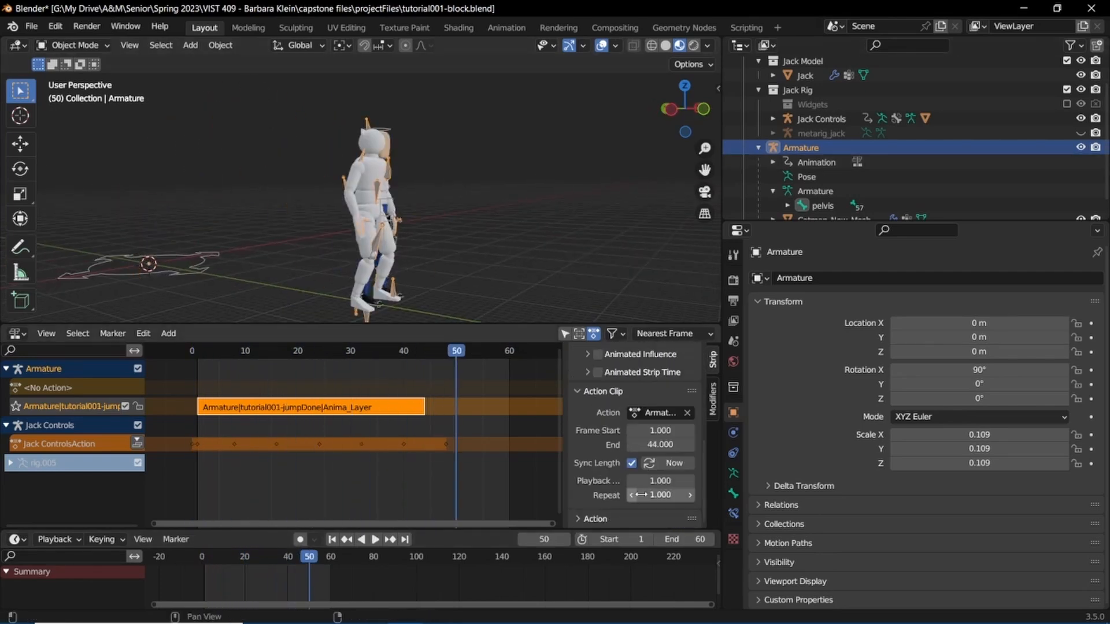
drag(309, 557, 264, 557)
double_click(660, 480)
text(2)
key(Return)
scroll(511, 399, down, 9)
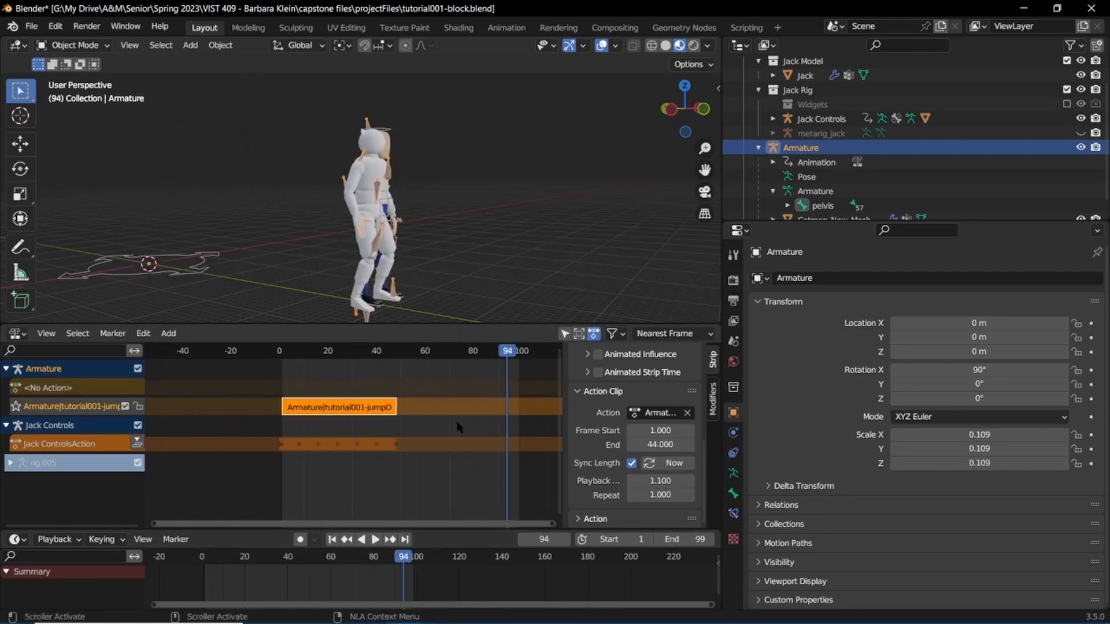
Play the animation from the start to compare the retimed strip with Jack's jump
scroll(456, 427, up, 14)
scroll(425, 435, down, 8)
drag(403, 557, 204, 557)
key(space)
key(space)
Reset the jump strip's playback scale to 1
double_click(667, 482)
text(1)
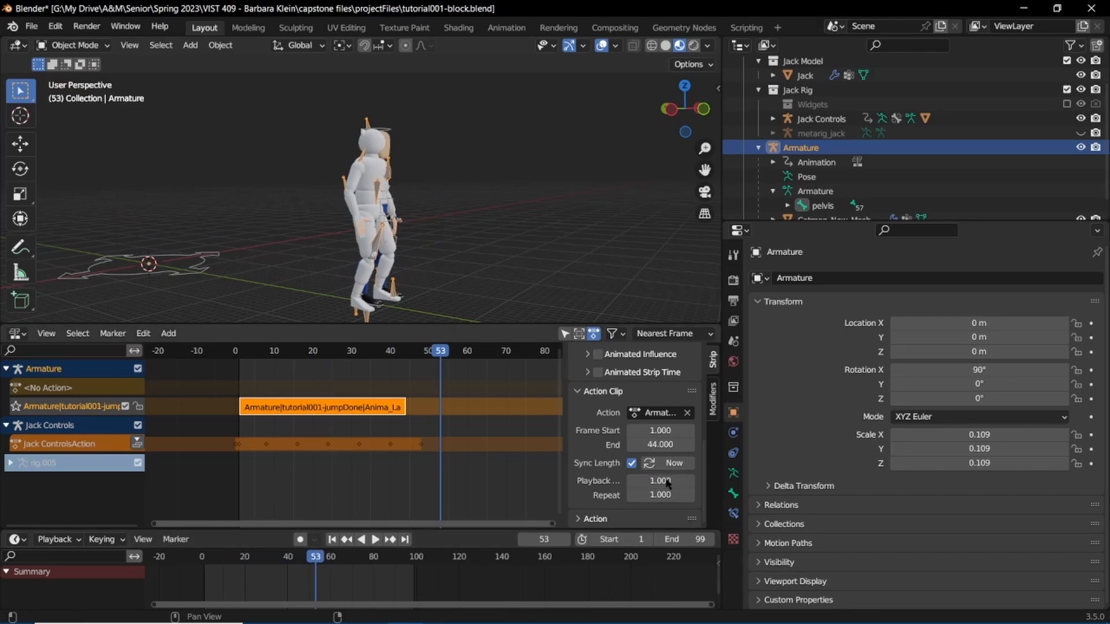
key(Escape)
Hide the imported Armature's bones in the viewport while leaving Catman_New_Mesh shown
click(1080, 133)
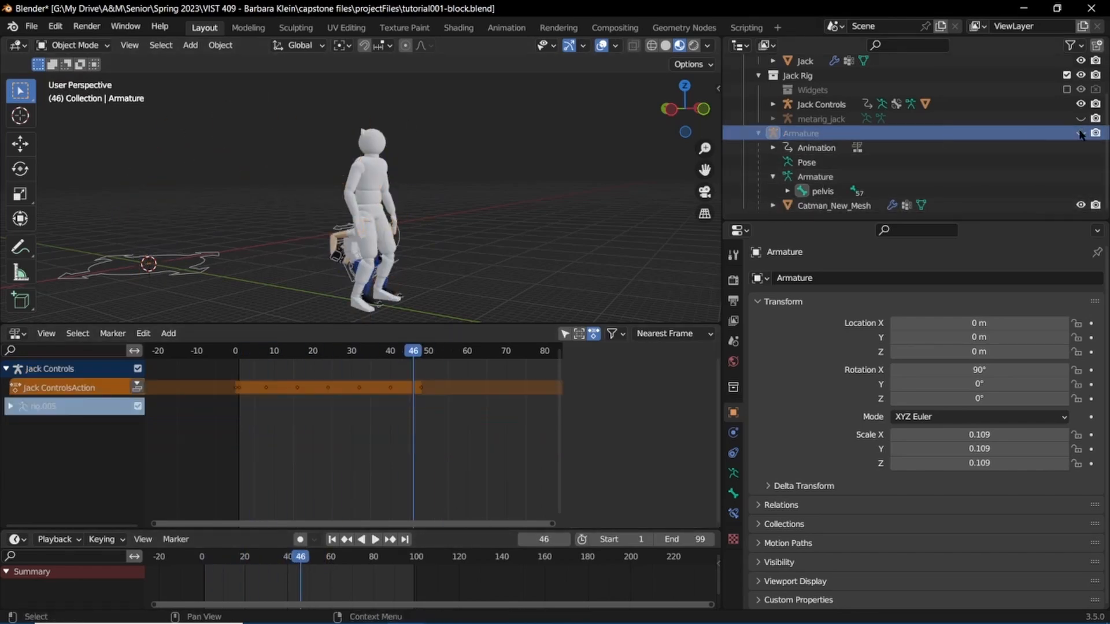
middle_drag(463, 202, 473, 202)
click(1080, 133)
click(1080, 133)
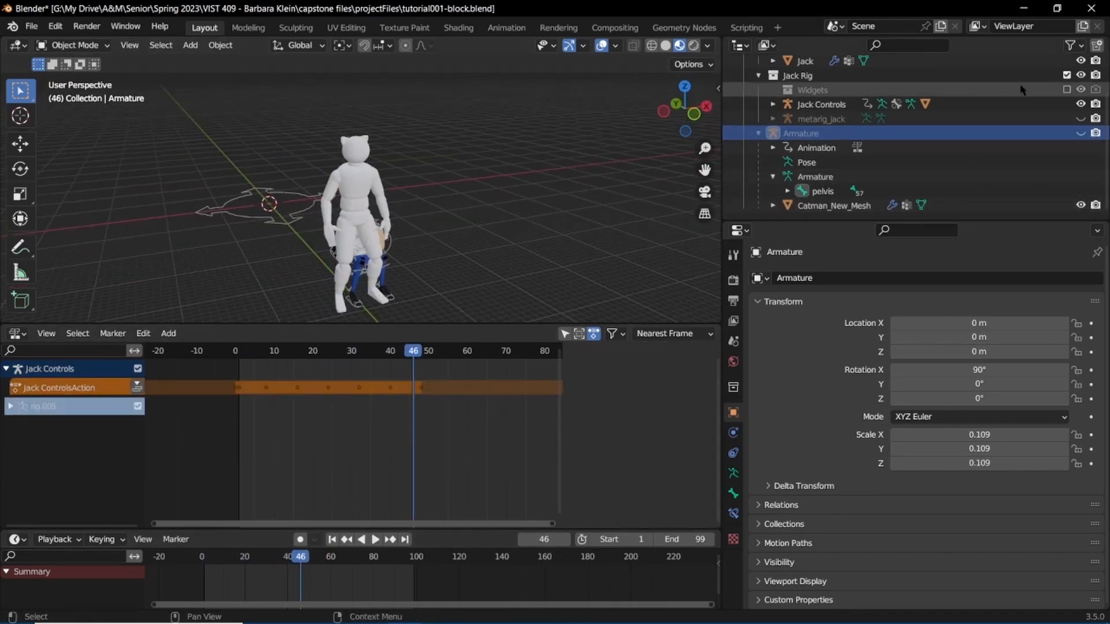
click(1080, 133)
click(1080, 133)
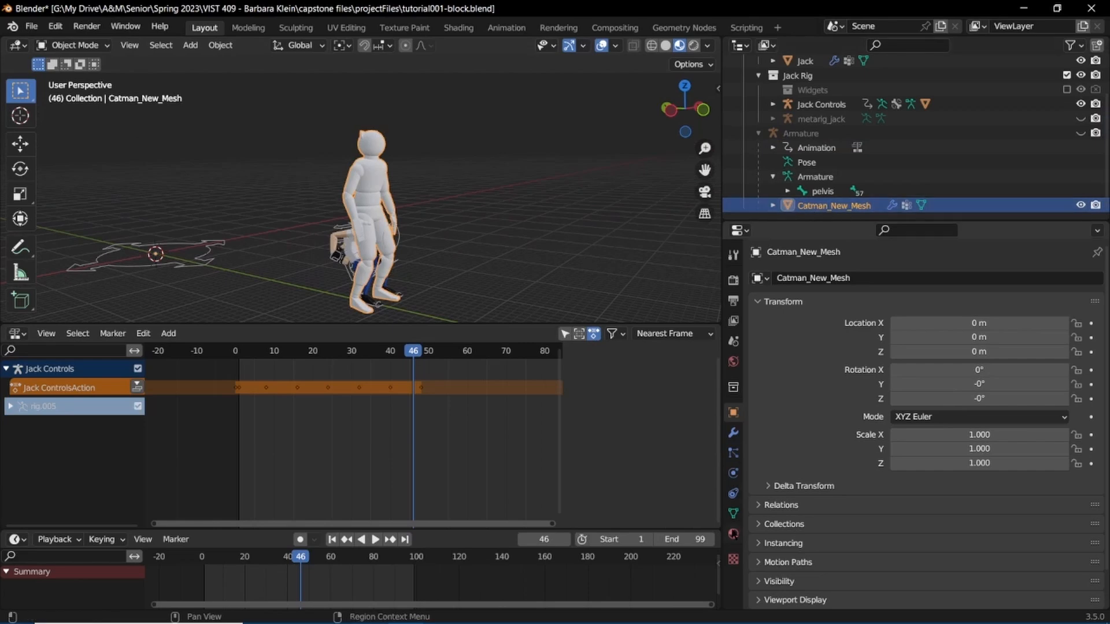
Give Catman_New_Mesh a semi-transparent viewport display color and set the viewport's solid shading to Object color
scroll(789, 567, down, 2)
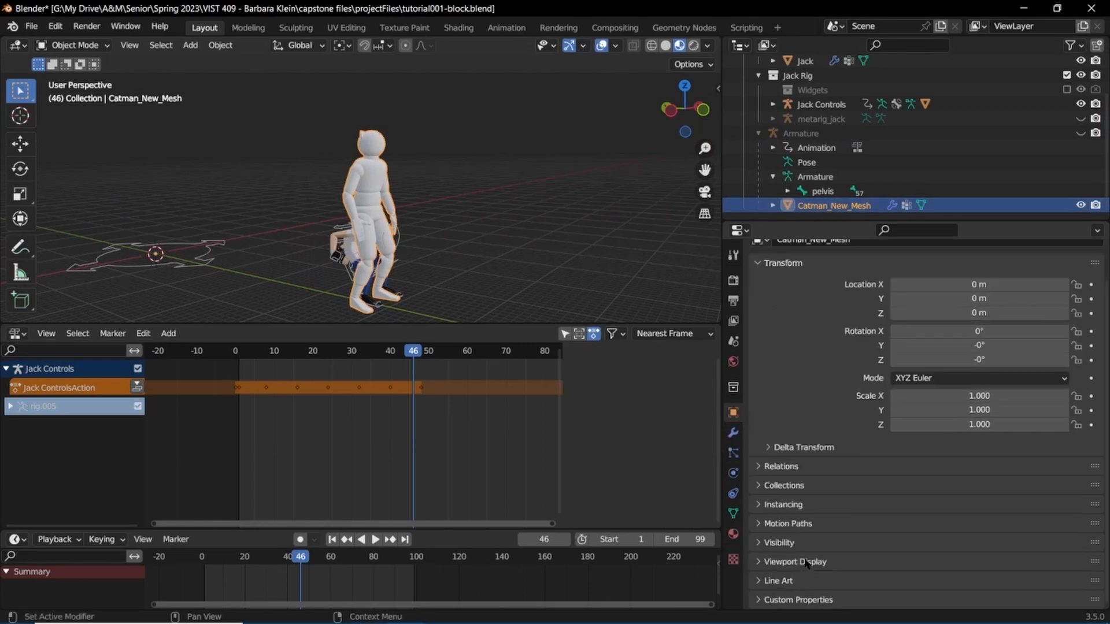
click(809, 561)
scroll(838, 538, down, 6)
click(945, 521)
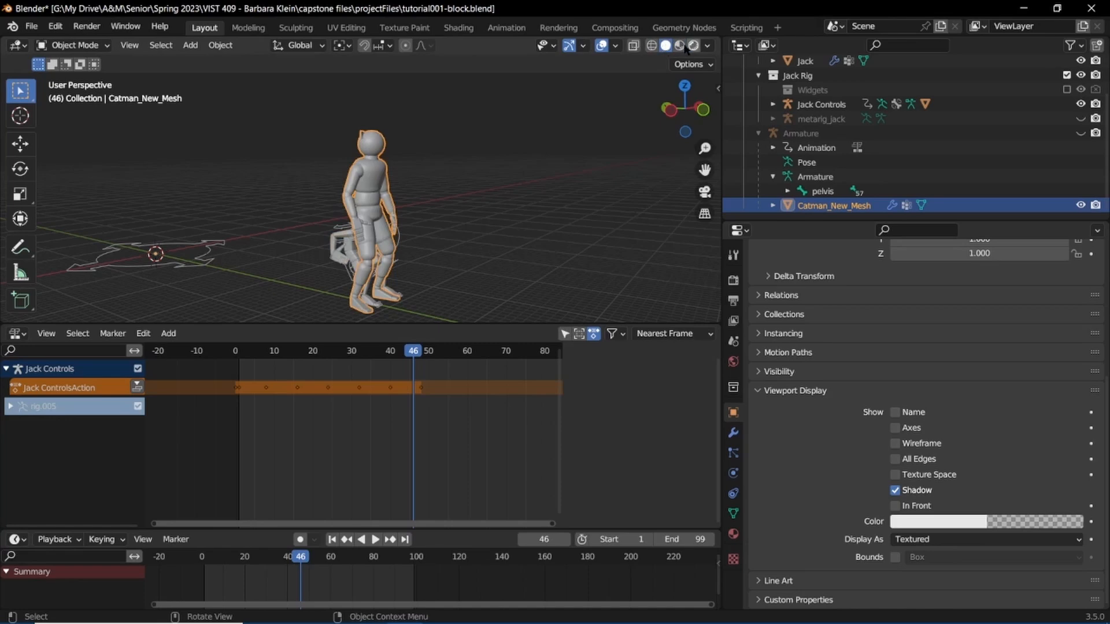
click(706, 46)
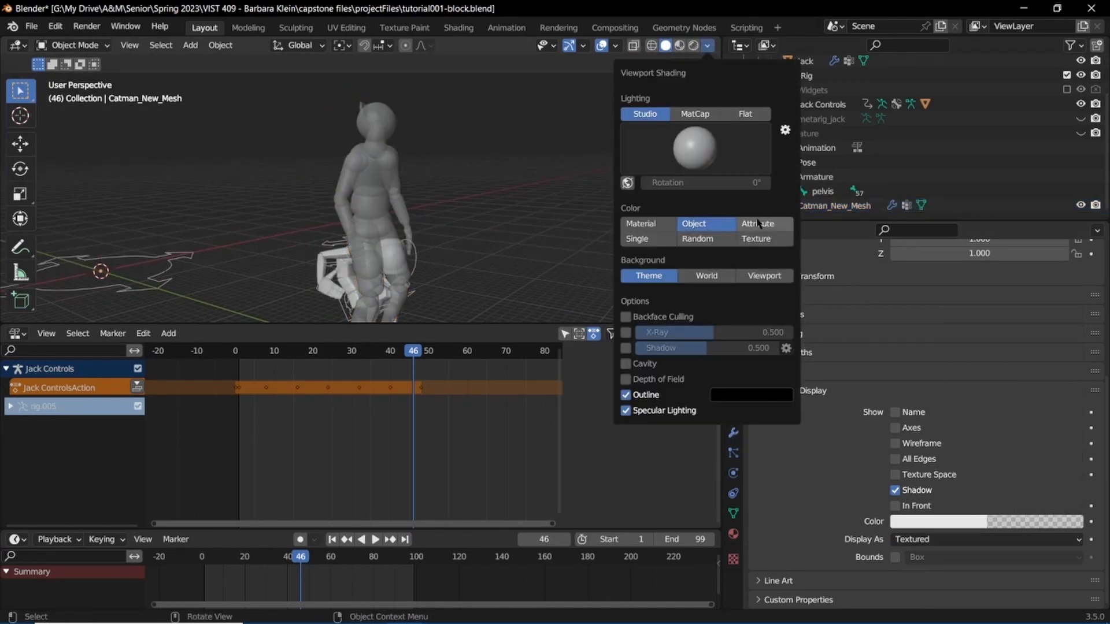
Check the scene in Material Preview shading and return the viewport to Solid shading
click(680, 46)
click(707, 46)
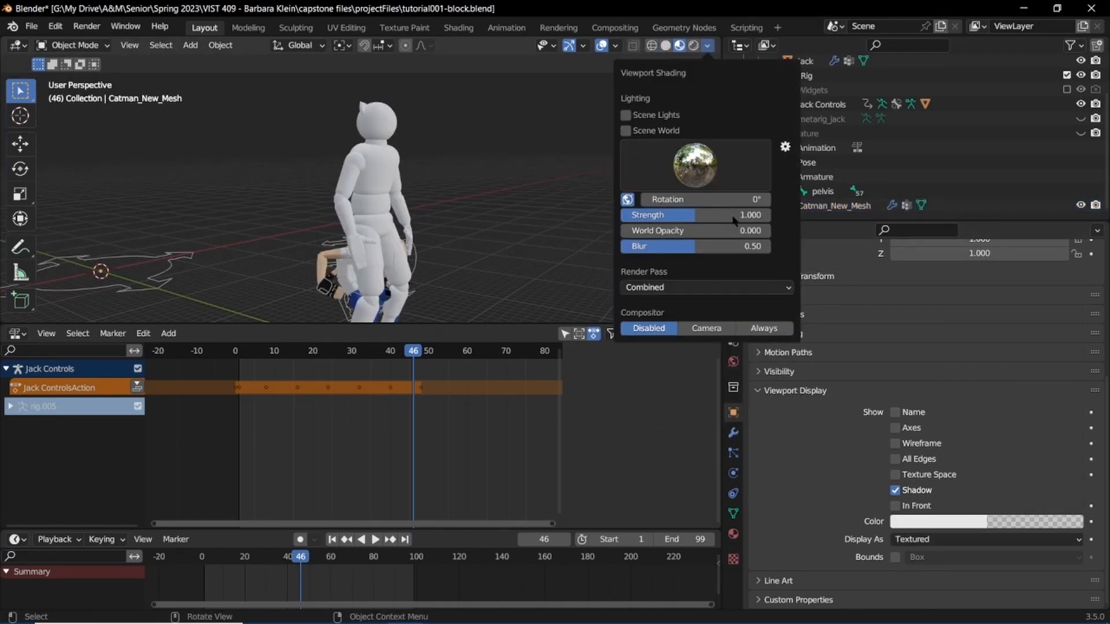
click(666, 45)
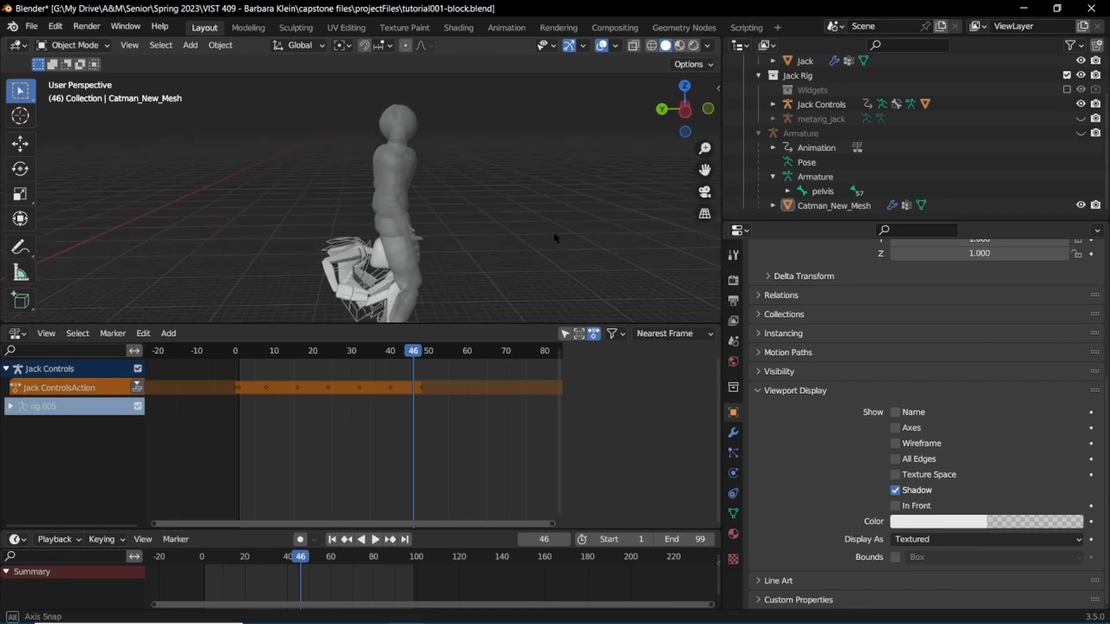
Tint Catman_New_Mesh's semi-transparent viewport display color light blue so it stands out from the Jack rig
click(964, 521)
middle_drag(578, 249, 440, 253)
click(1029, 525)
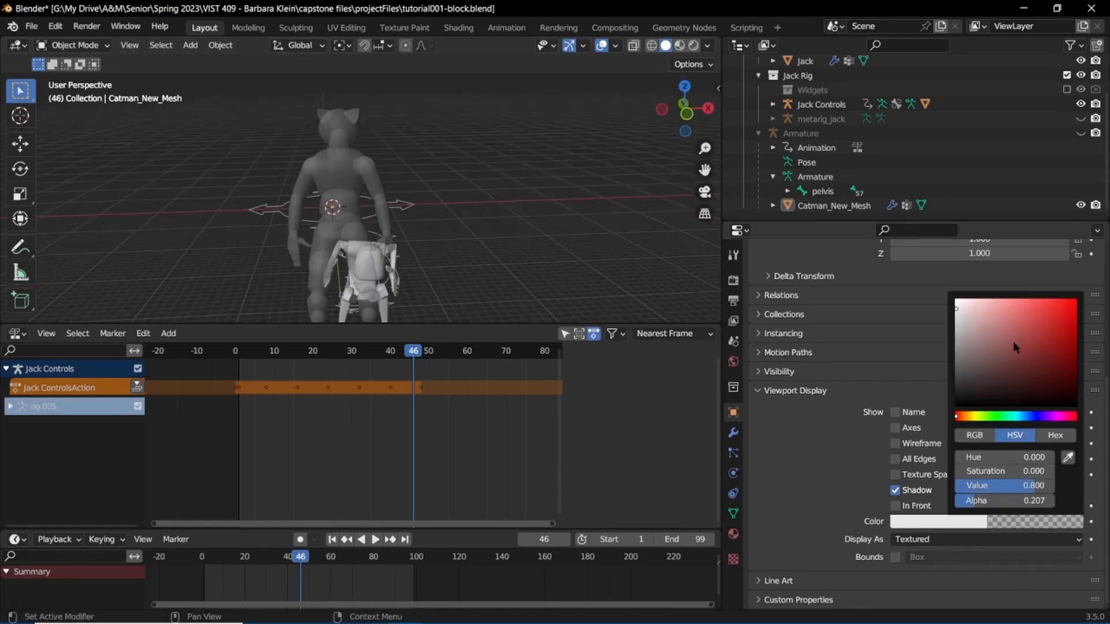
drag(975, 422, 1037, 416)
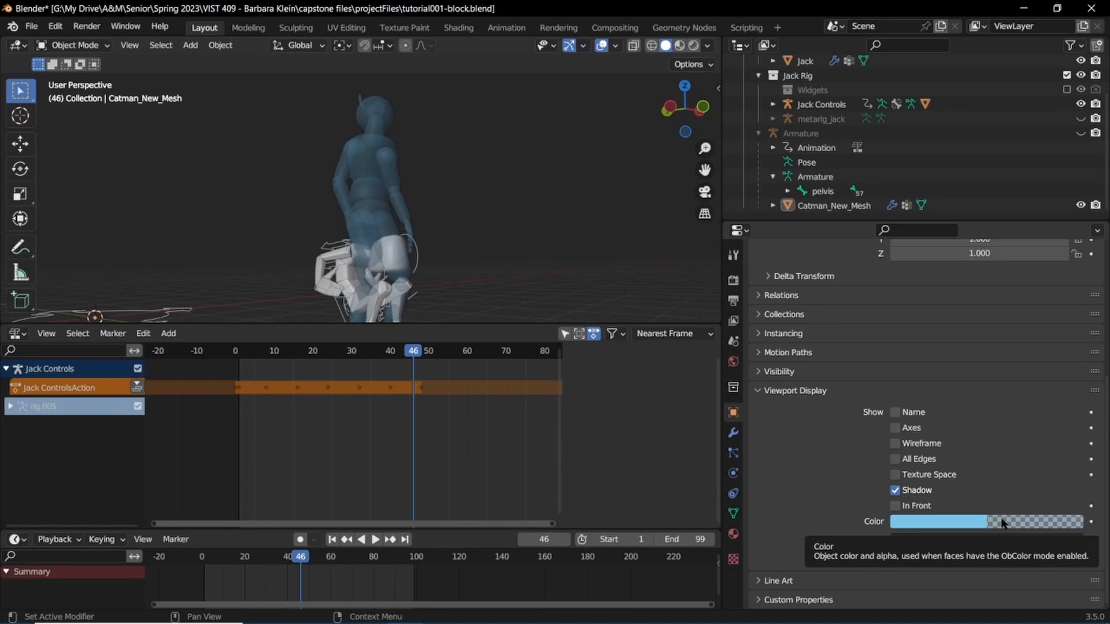
click(1002, 523)
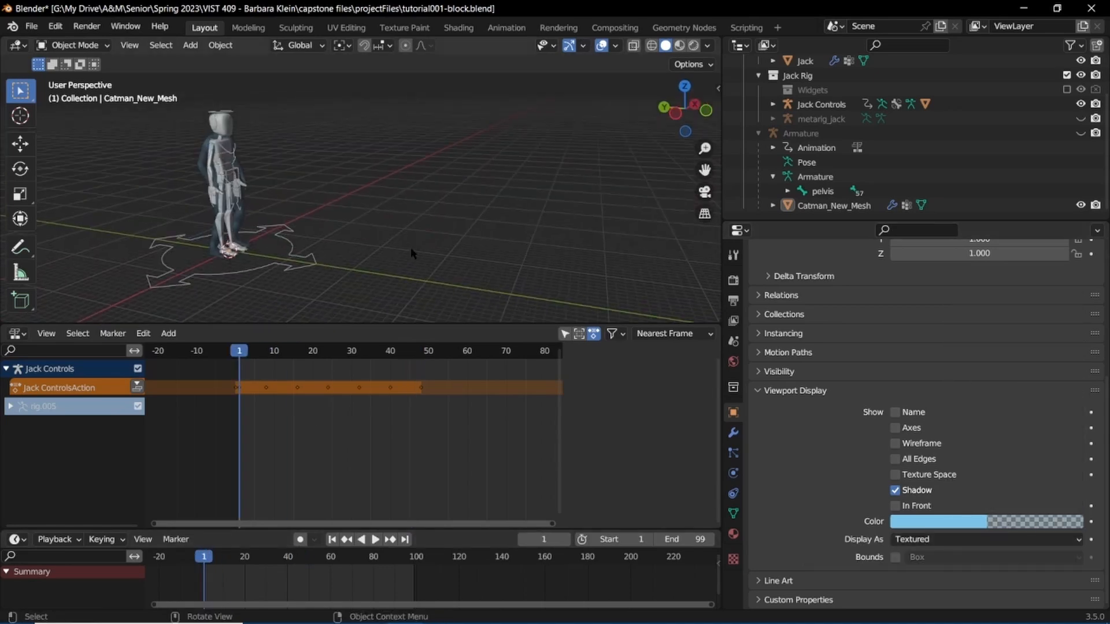
Show the Selectable restriction toggles in the outliner
click(1069, 46)
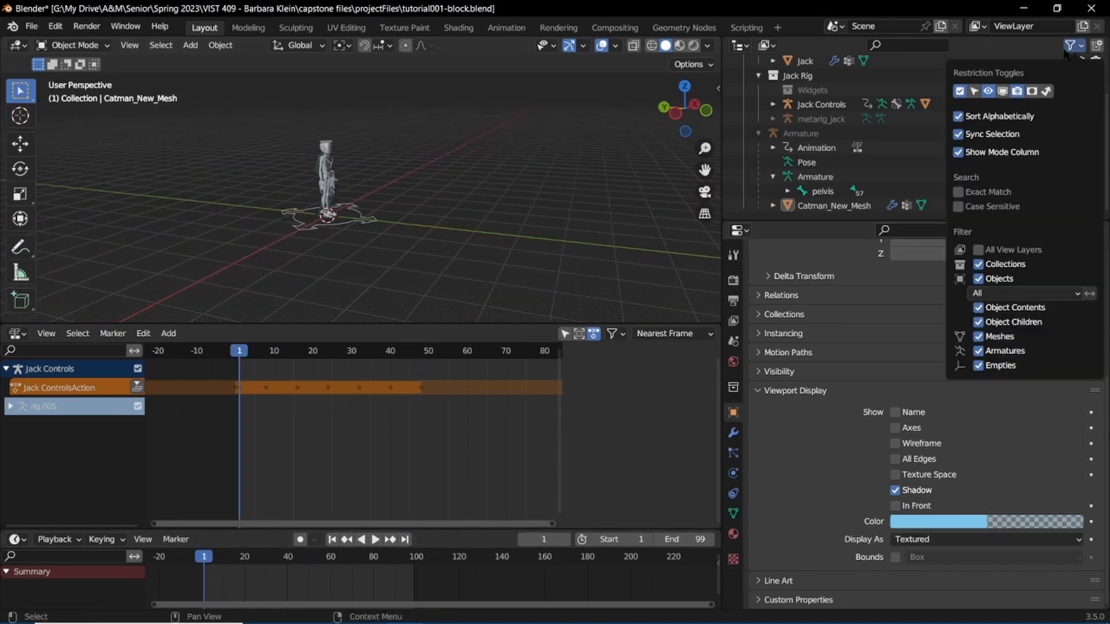
click(974, 95)
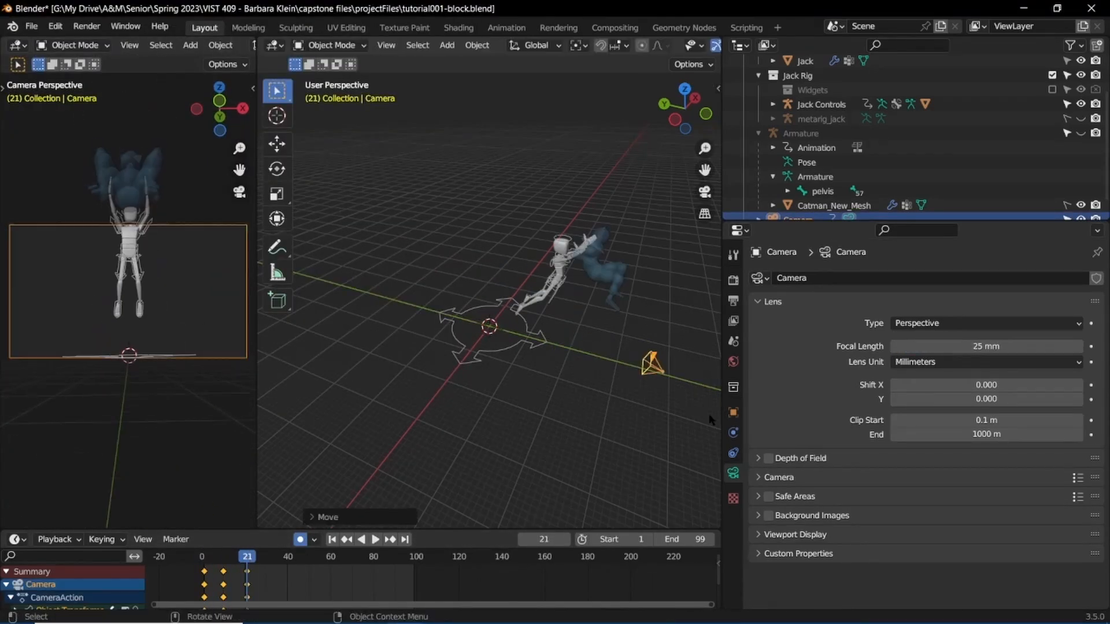
With auto keying on, keyframe the camera by moving it along the global Y axis at frame 29 and two further frames
click(263, 556)
key(g)
key(y)
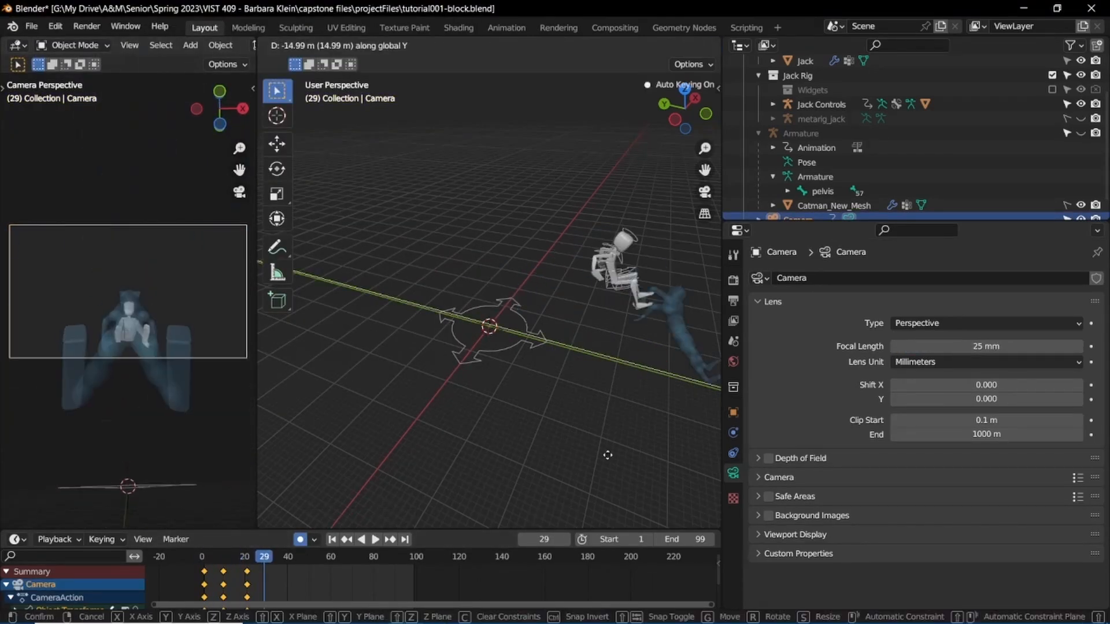
click(607, 453)
click(285, 557)
key(g)
key(y)
click(543, 408)
click(294, 557)
key(g)
key(y)
click(541, 400)
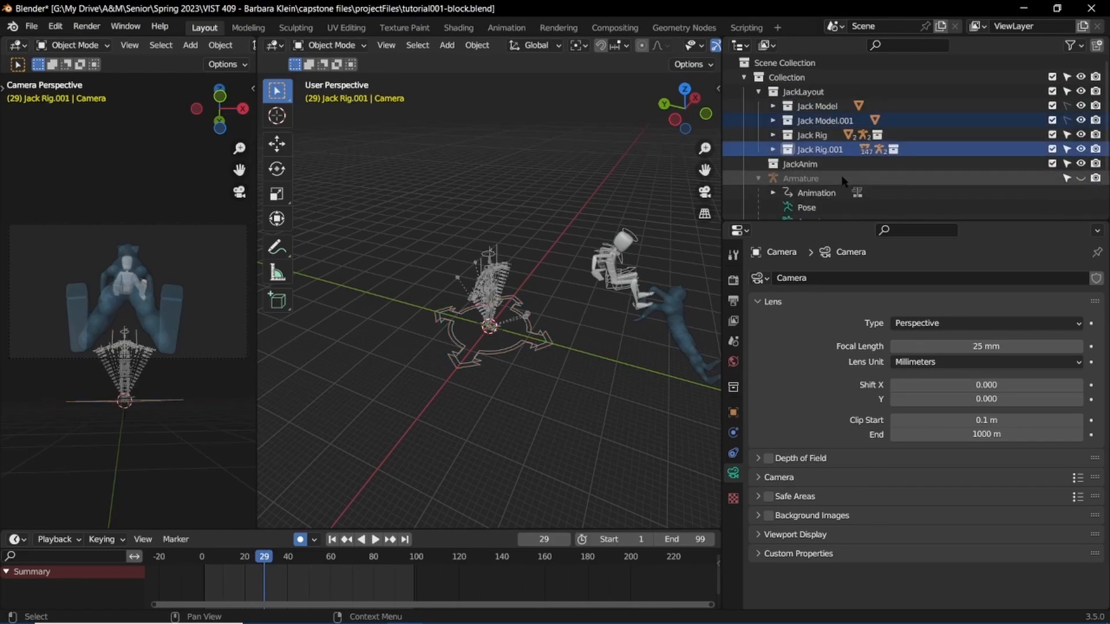
Add a Child Of constraint targeting Camera to Jack Controls' root bone and check it in the first frames
click(1080, 187)
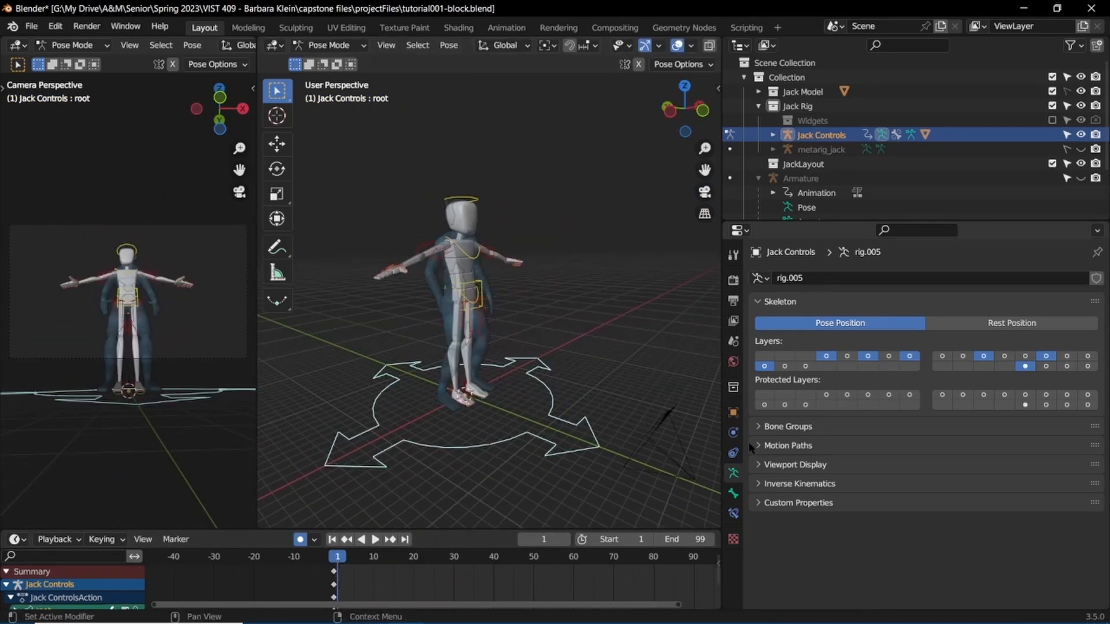
click(732, 453)
click(841, 279)
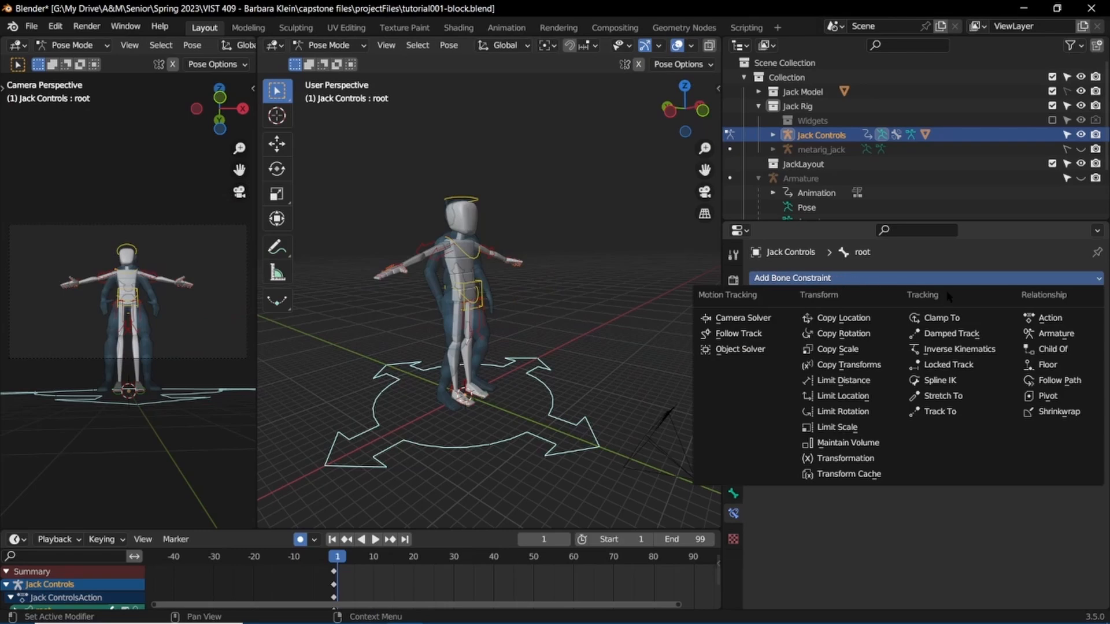
click(1040, 350)
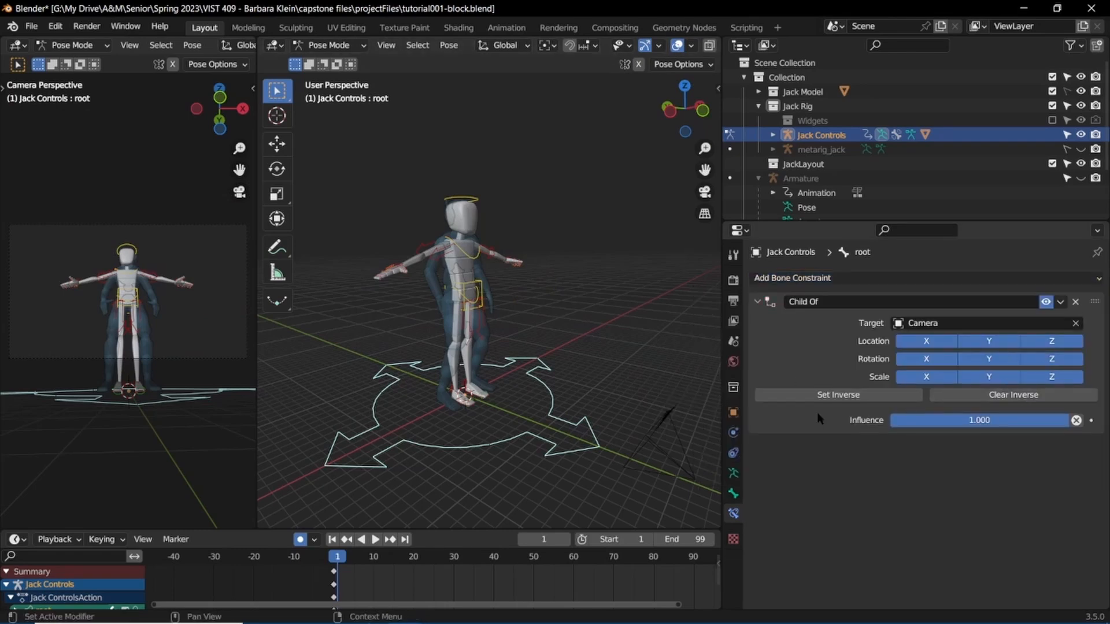
mouse_move(348, 556)
mouse_down()
mouse_move(393, 558)
mouse_move(349, 556)
mouse_up()
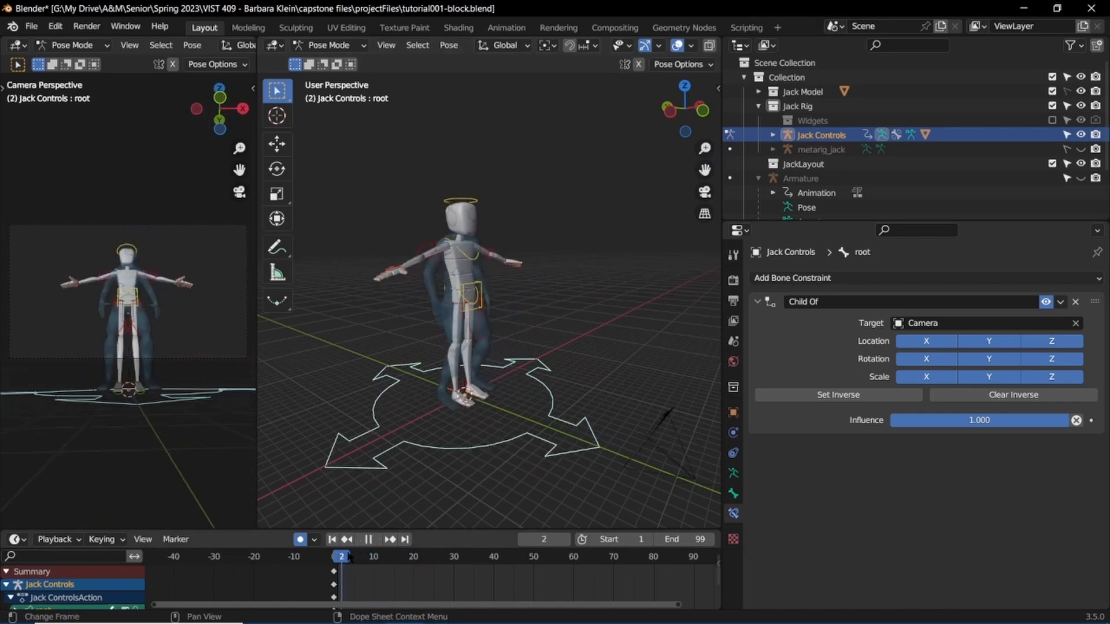
key(space)
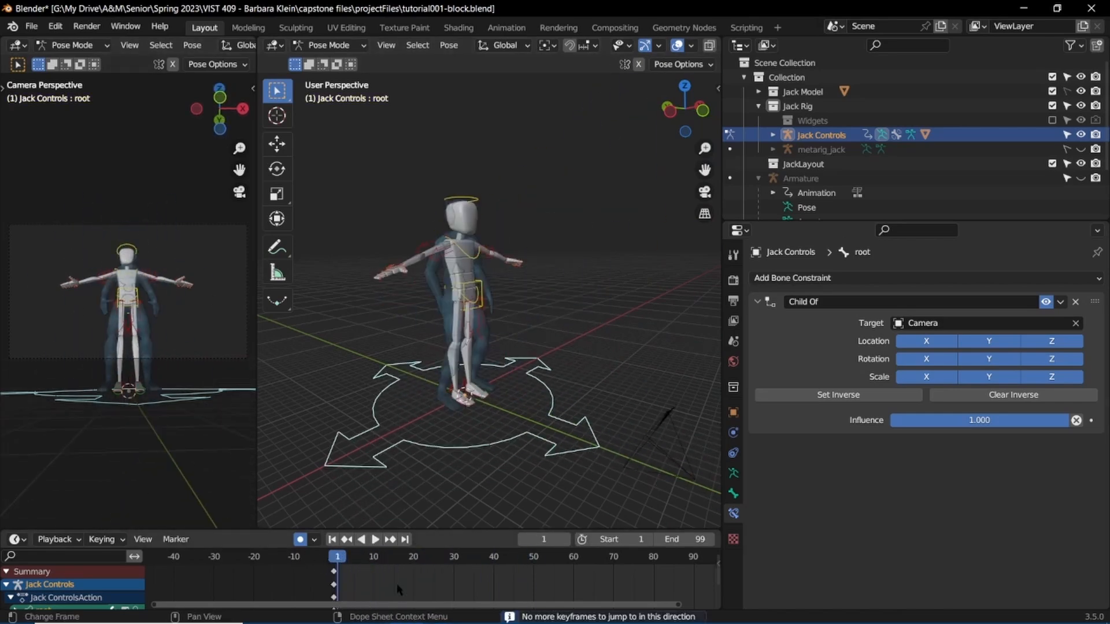
Add a ground plane under Jack and scale it uniformly by 100
middle_drag(478, 382, 564, 354)
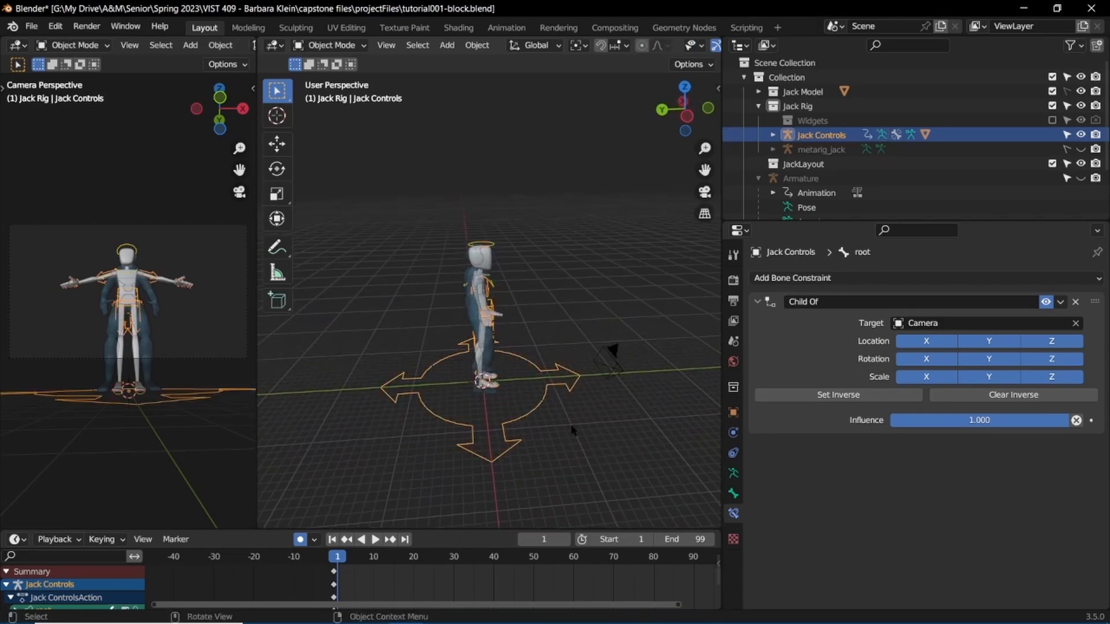
key(shift+a)
mouse_move(528, 214)
click(624, 214)
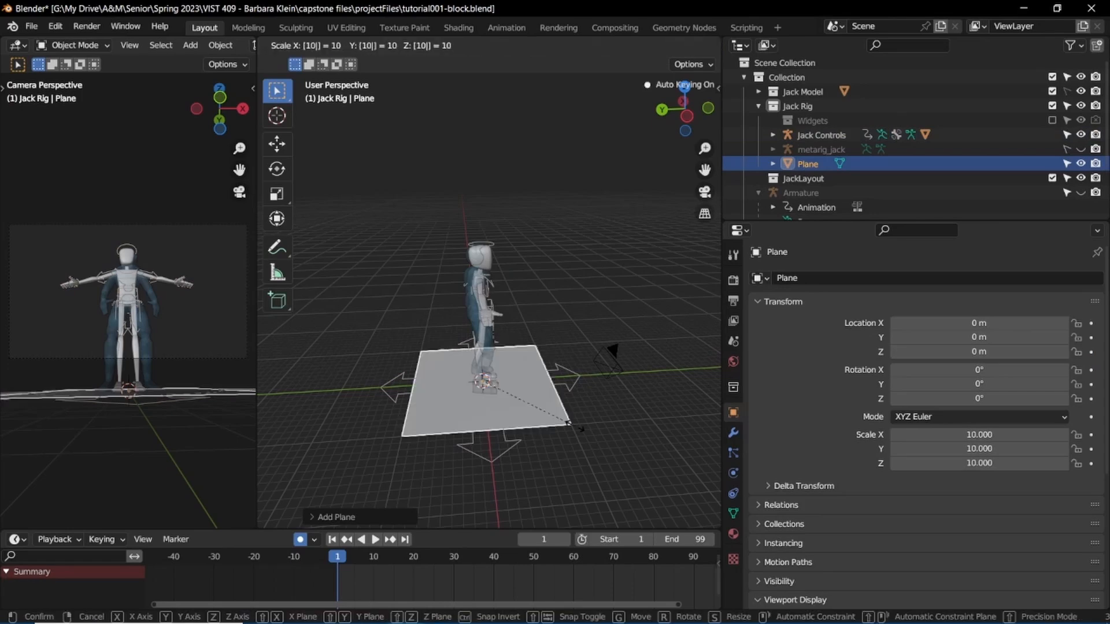
text(0)
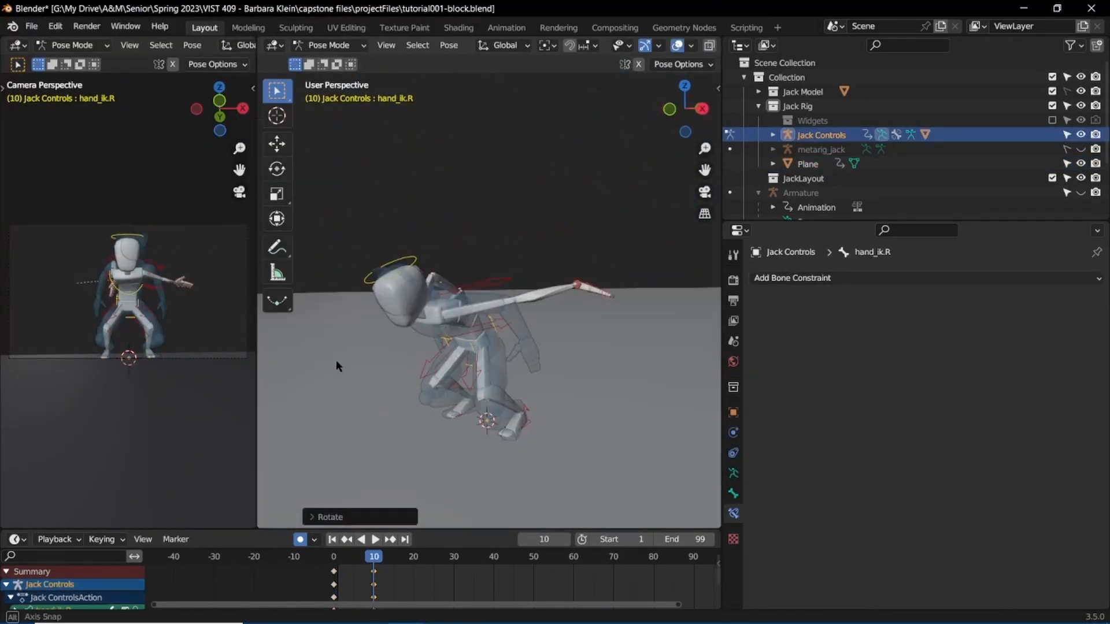
Raise the camera's passepartout opacity in its viewport display settings to darken the area outside the frame
middle_drag(335, 359, 584, 282)
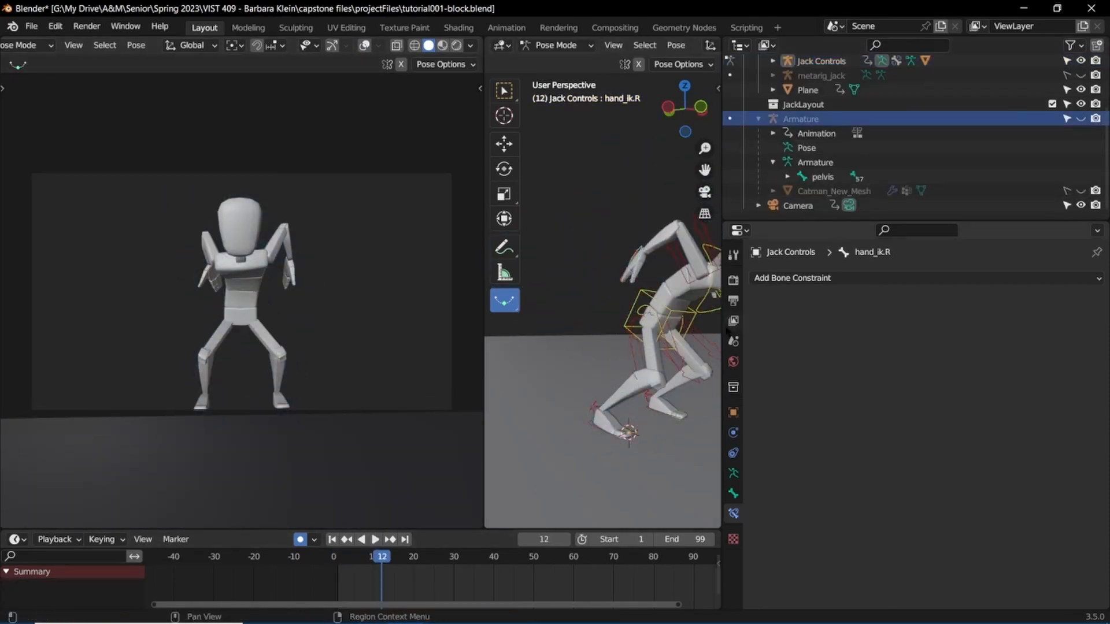
click(691, 335)
click(733, 472)
click(804, 472)
click(805, 531)
scroll(838, 534, down, 3)
drag(962, 557, 1047, 557)
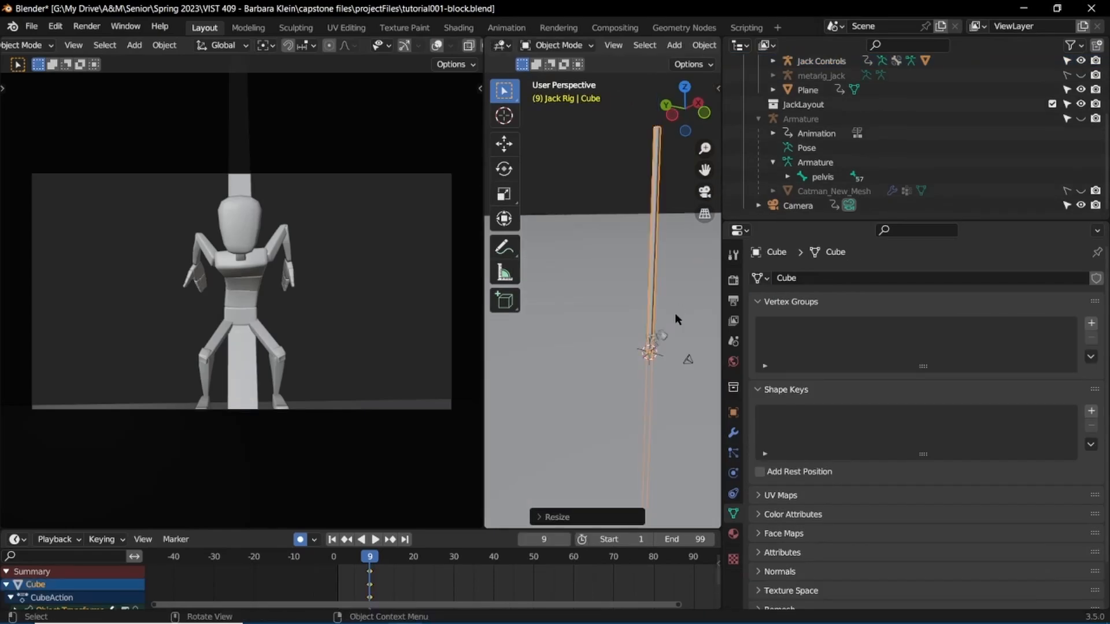
Move the tall, narrow cube vertically along the global Z axis
key(g)
key(z)
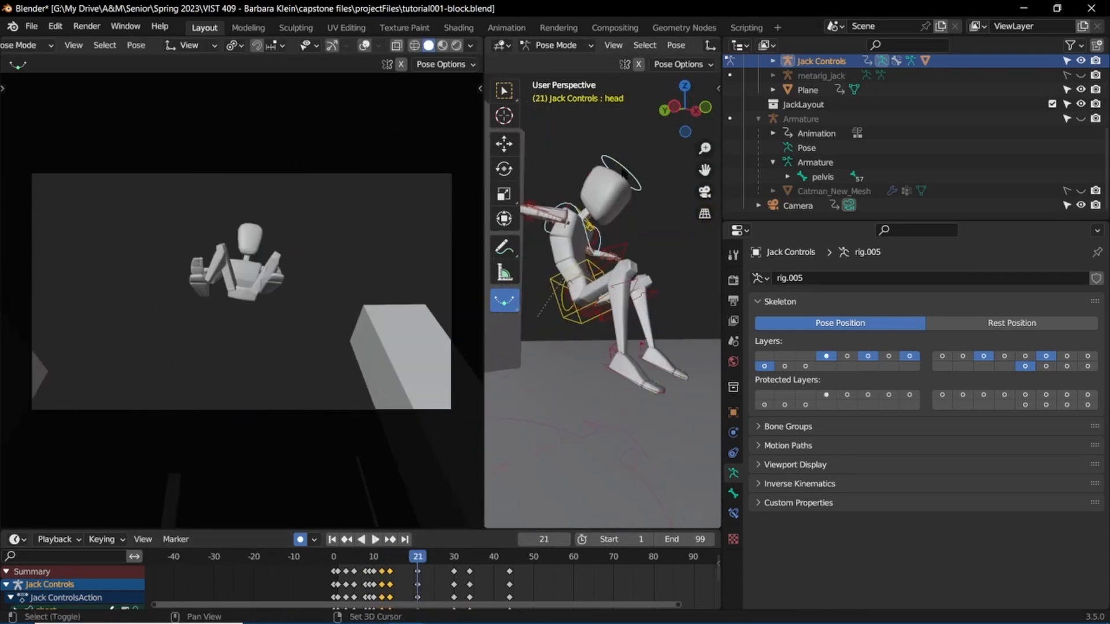
Refine Jack's airborne pose at frame 21 and shift the selected landing keyframes after frame 39 later in the timeline
key(period)
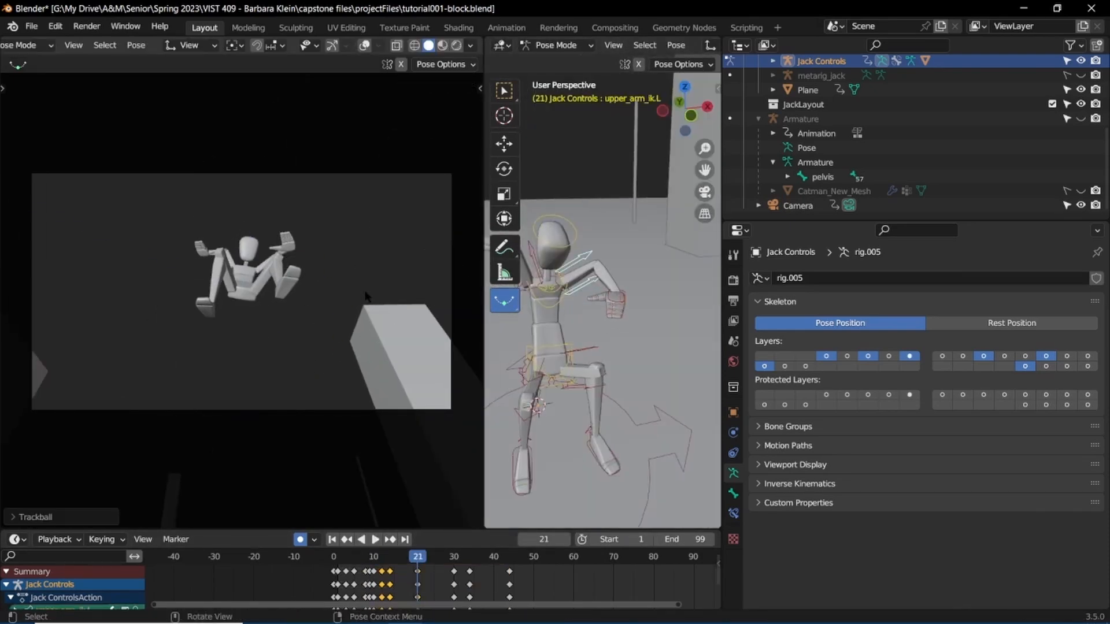
key(shift+e)
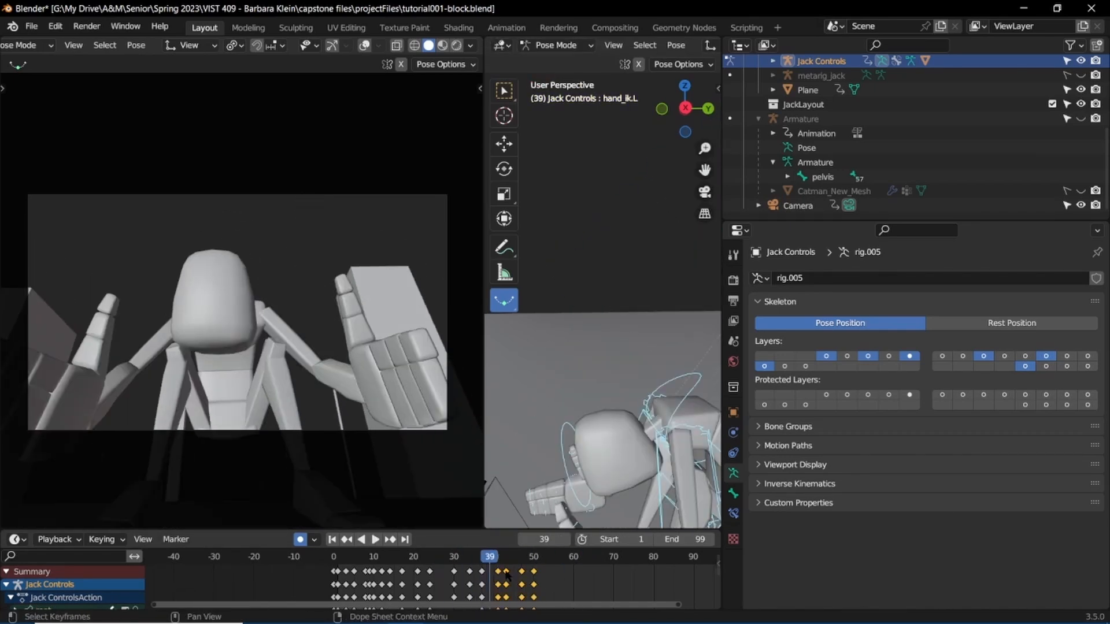
key(g)
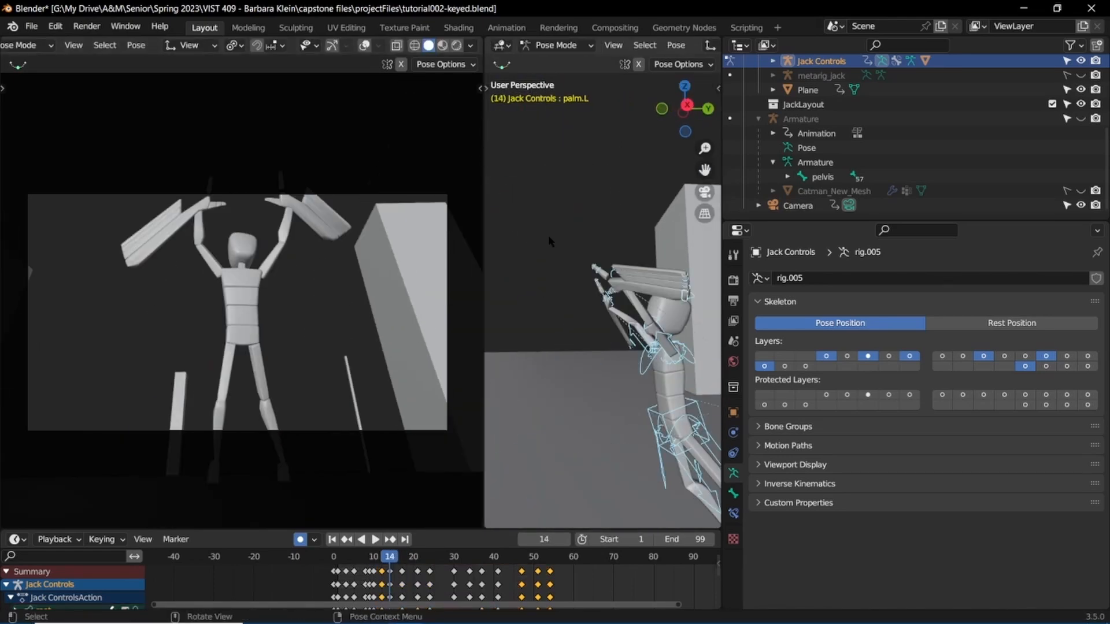
At frame 14, stretch Jack's hands by moving the palm controls and adjust the head's angle
key(g)
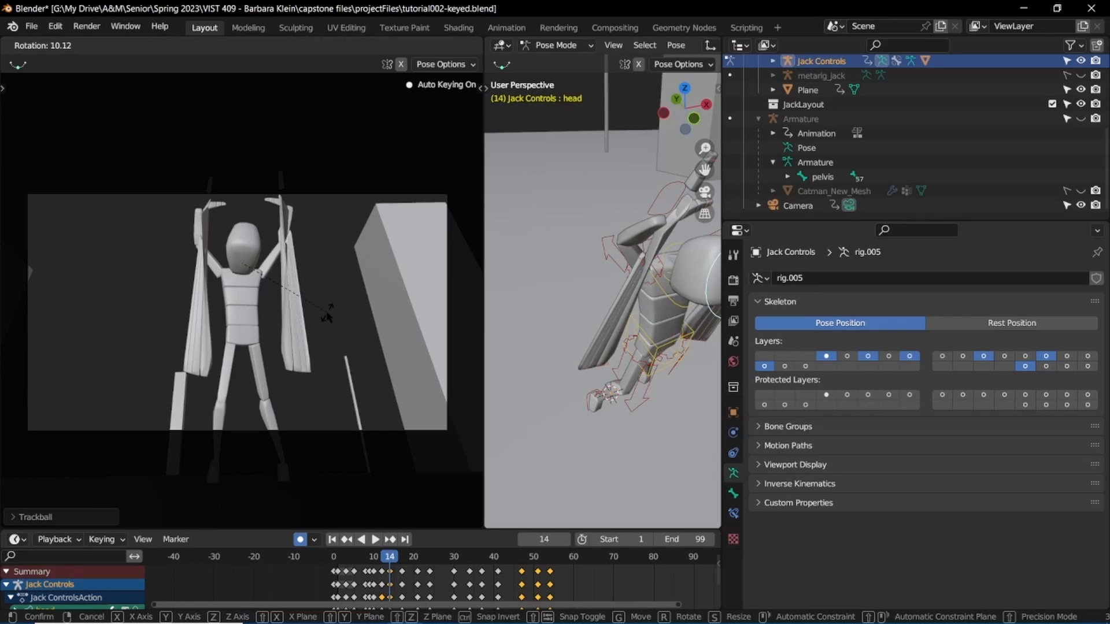
key(g)
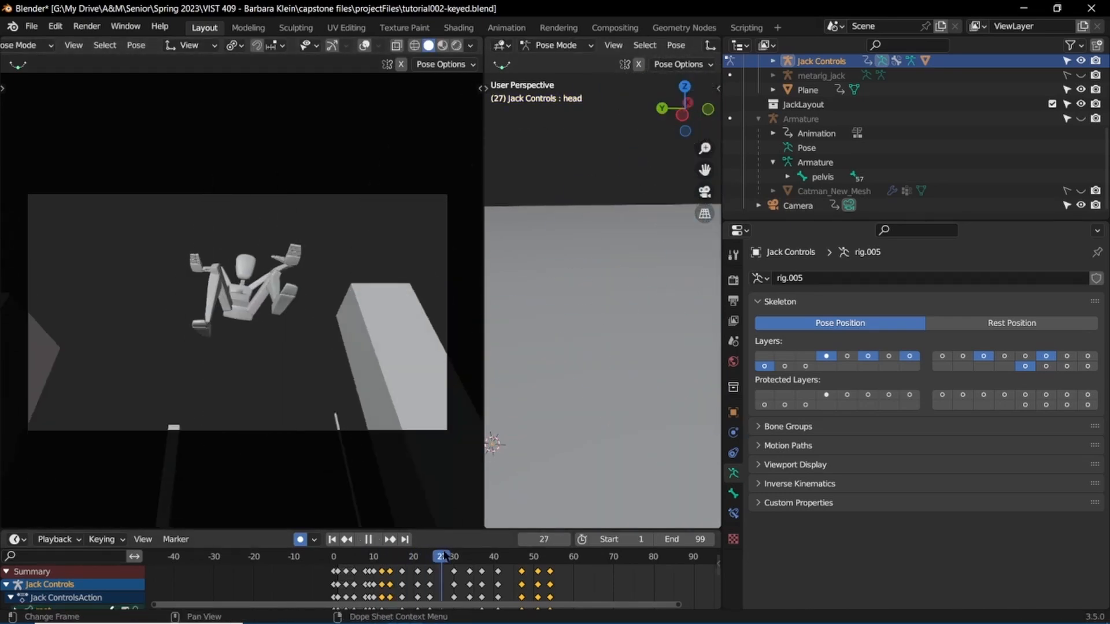
Scale Jack's foot_ik.L control at frame 30 to exaggerate the foot toward the camera and play the animation
key(s)
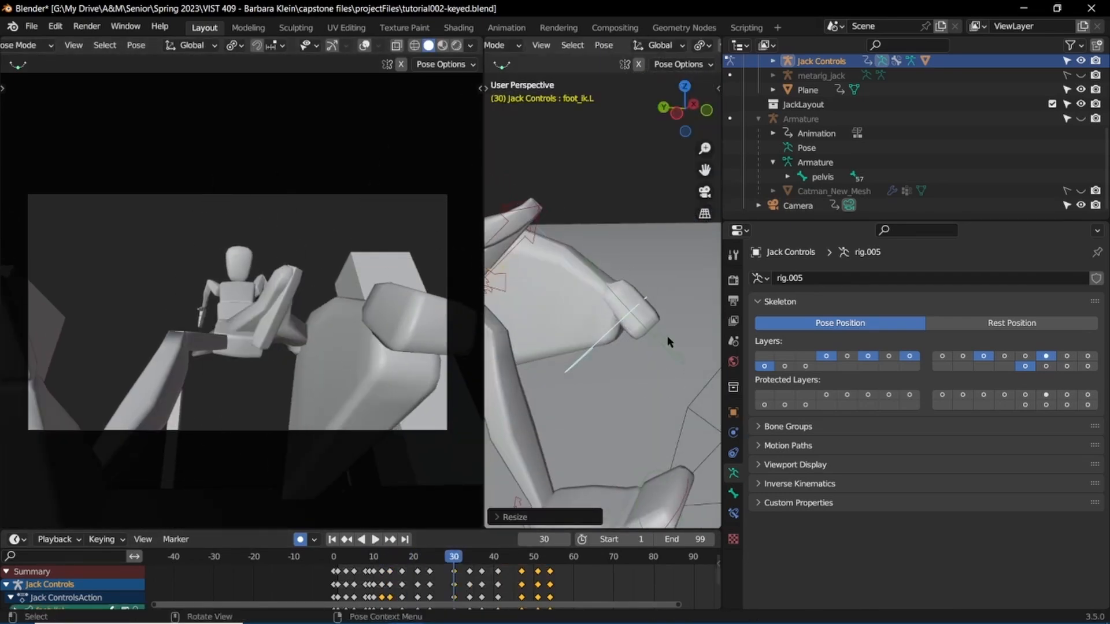
click(631, 309)
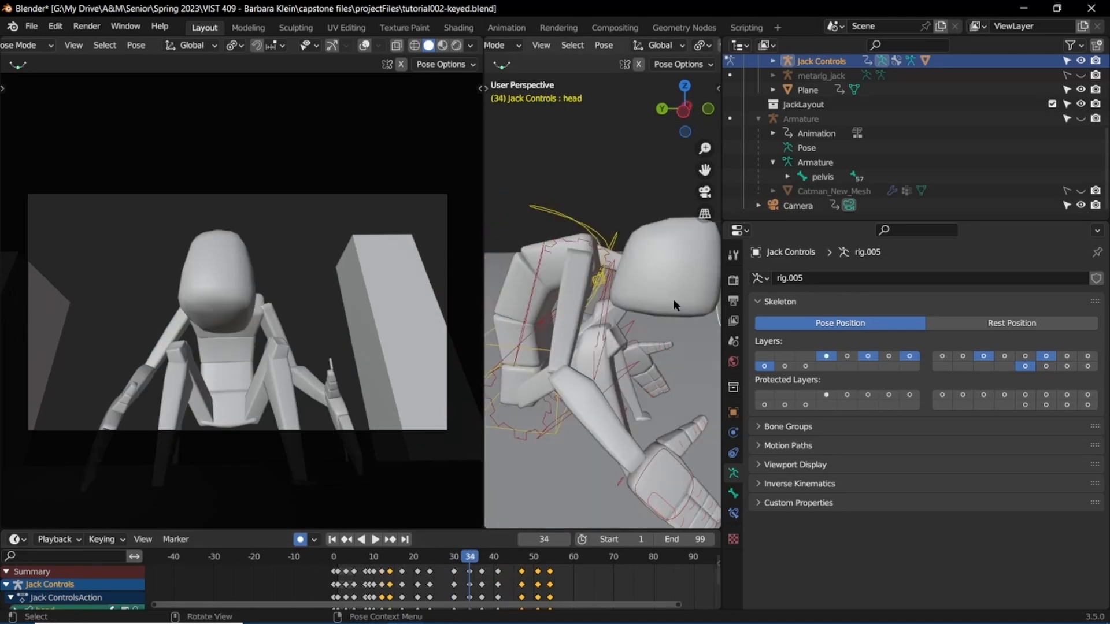
key(space)
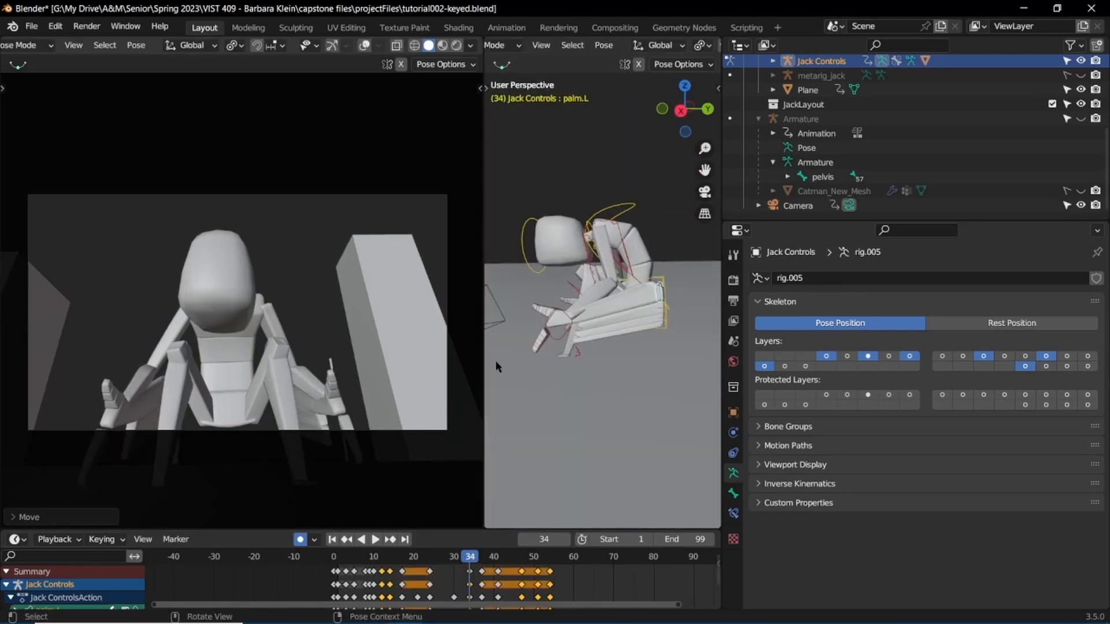